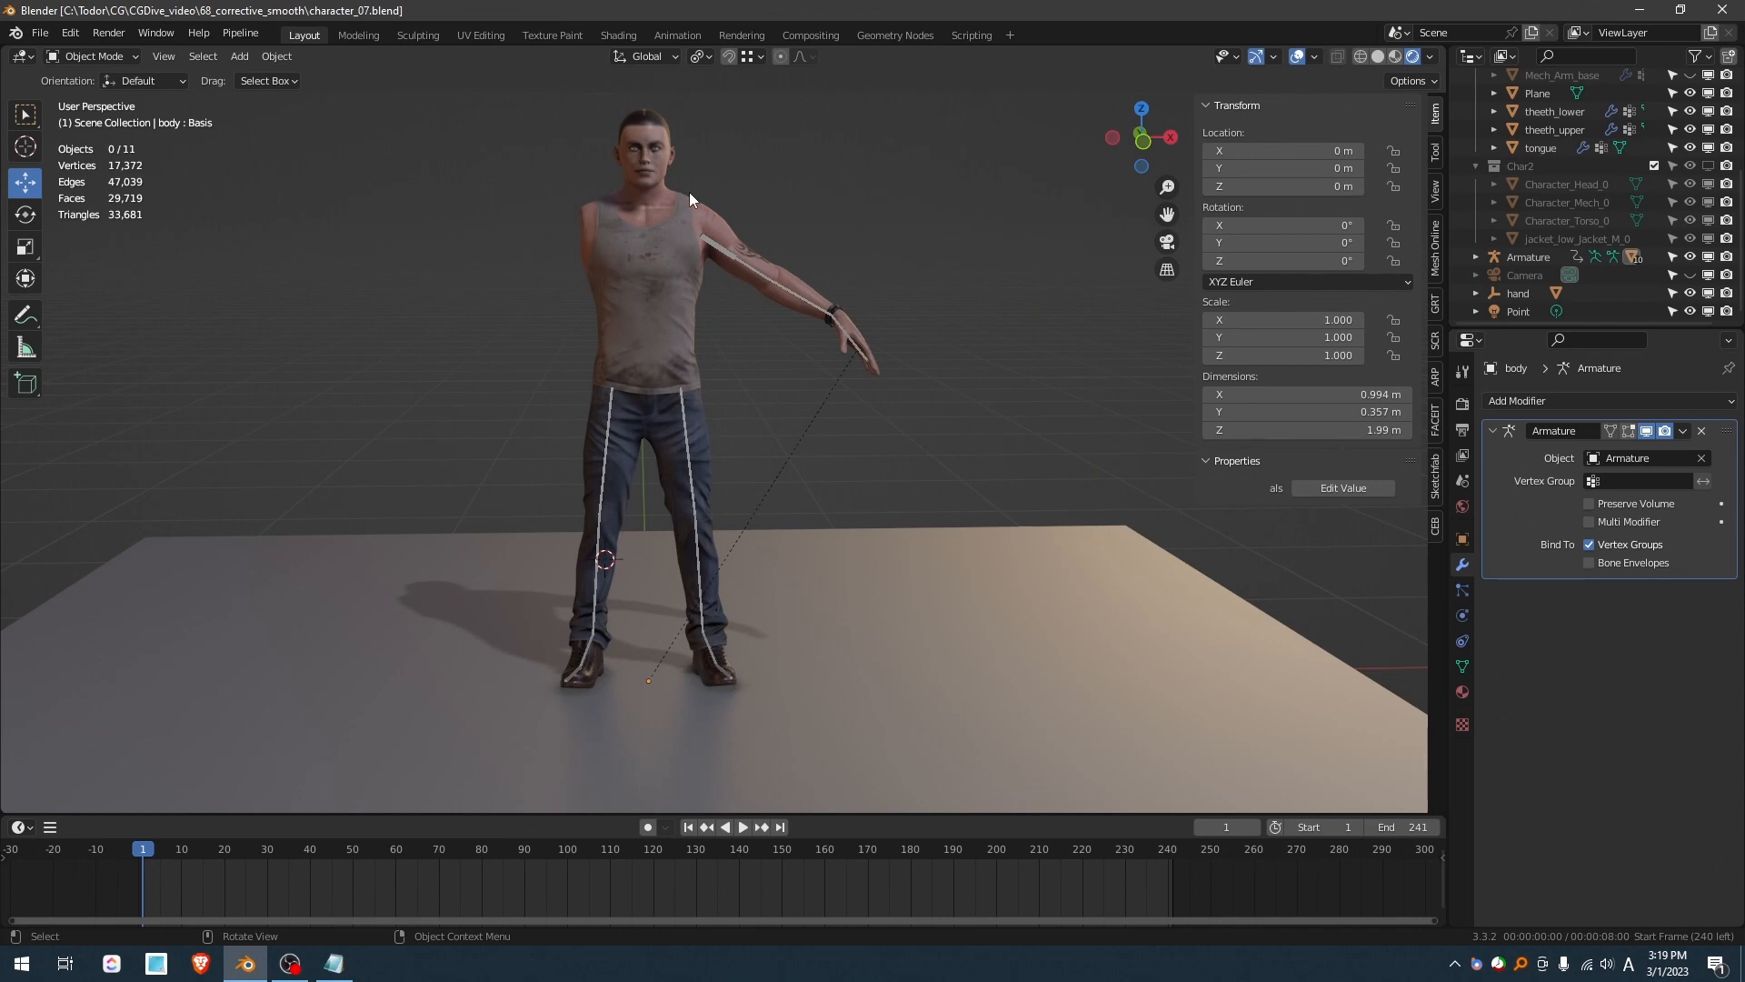
- In Pose Mode, reveal the armature's hidden bones, hide the spine, right clavicle and right arm bones again, and return to Object Mode
scroll(711, 238, up, 6)
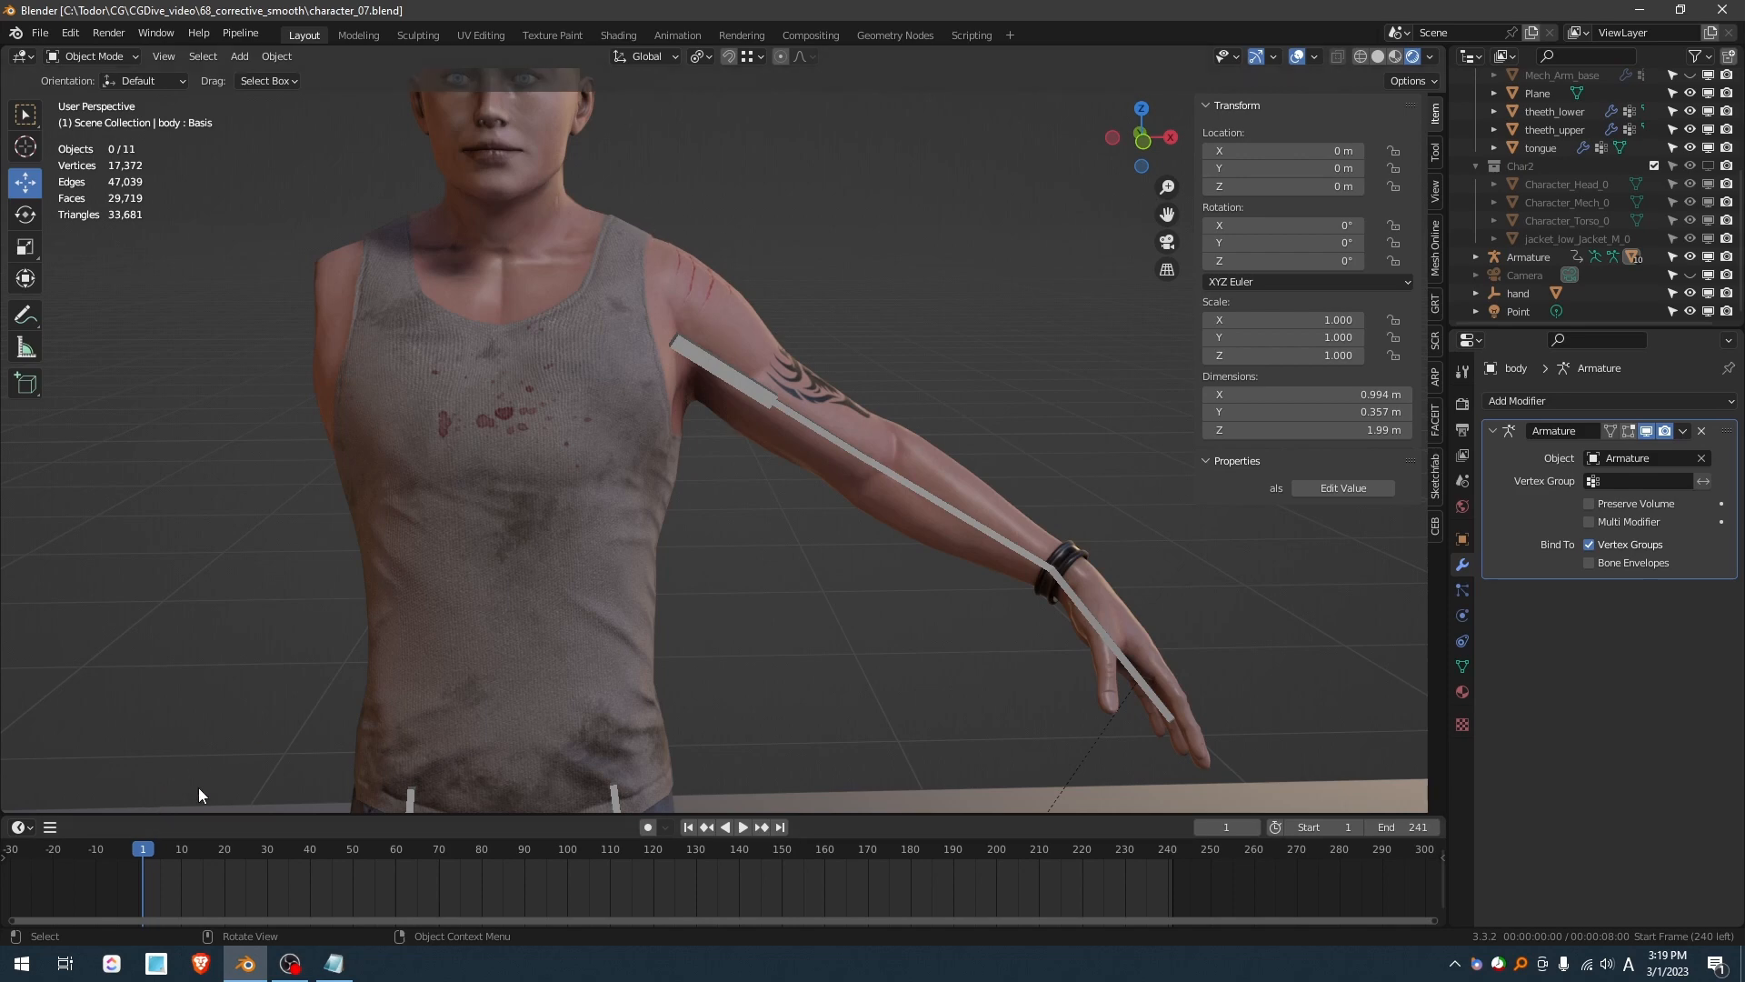
click(761, 400)
key(ctrl+Tab)
key(alt+h)
drag(390, 233, 518, 489)
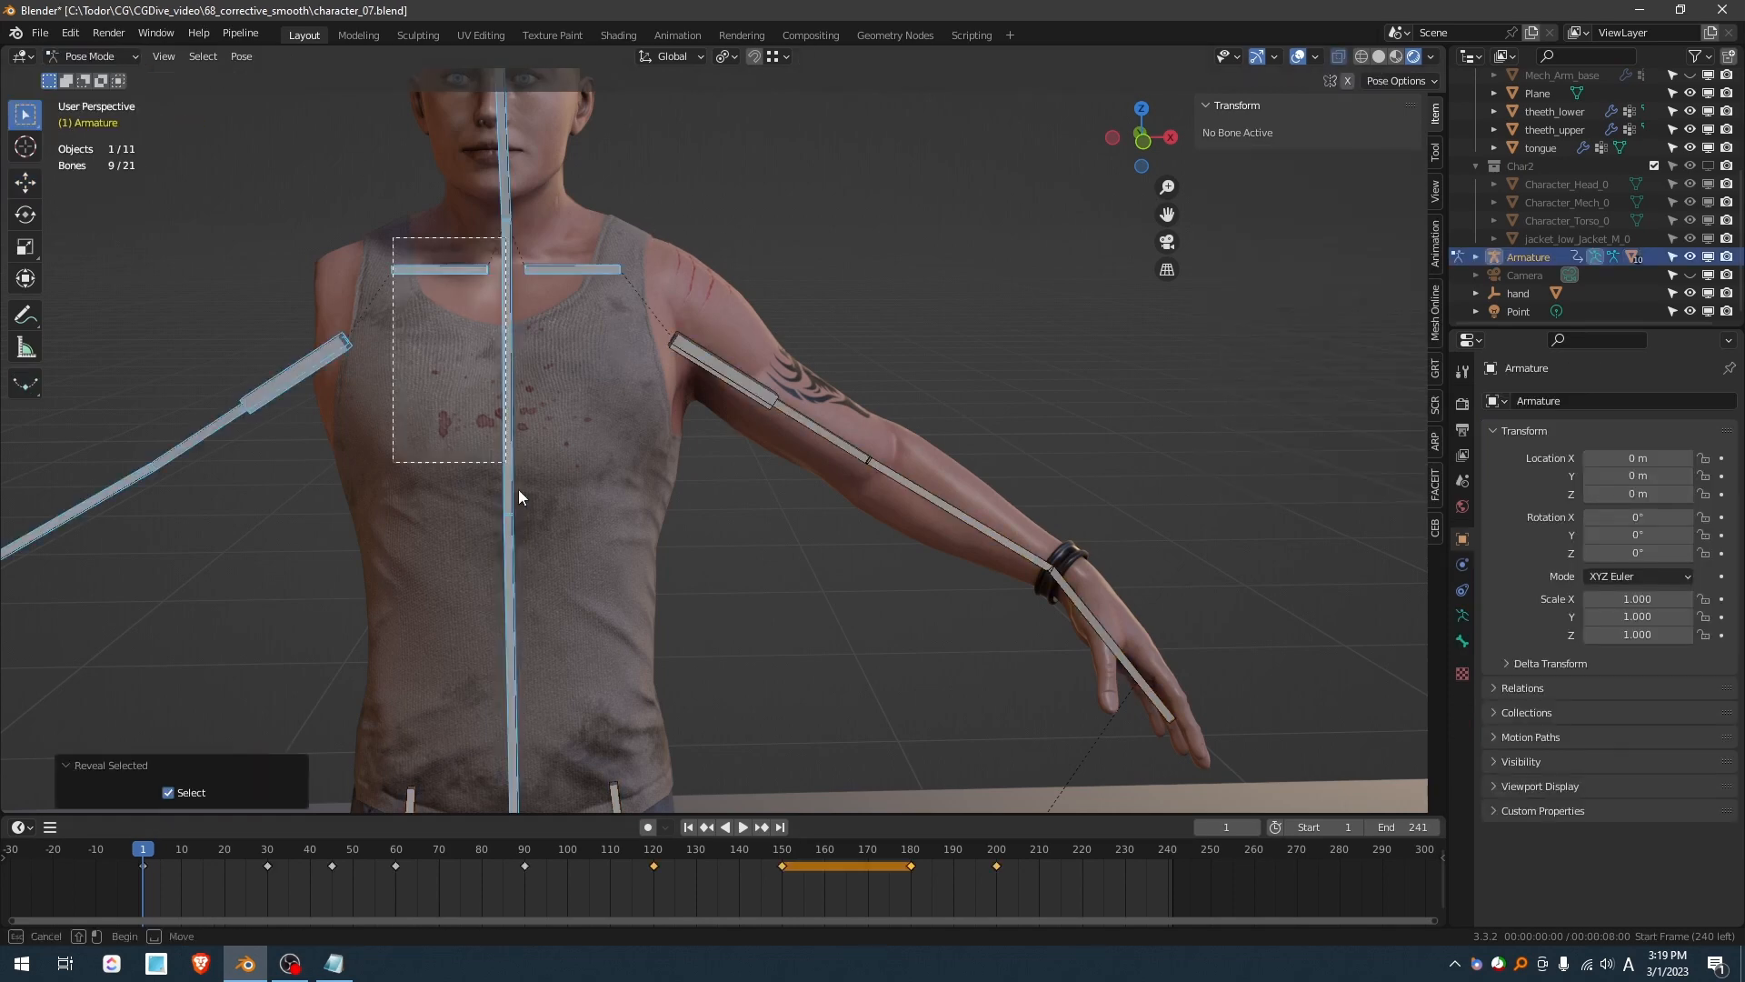
key(h)
drag(183, 363, 277, 297)
key(h)
click(93, 56)
click(99, 78)
- Play and scrub the arm animation to frame 92, examining the shoulder and armpit deformation from the front and side
key(space)
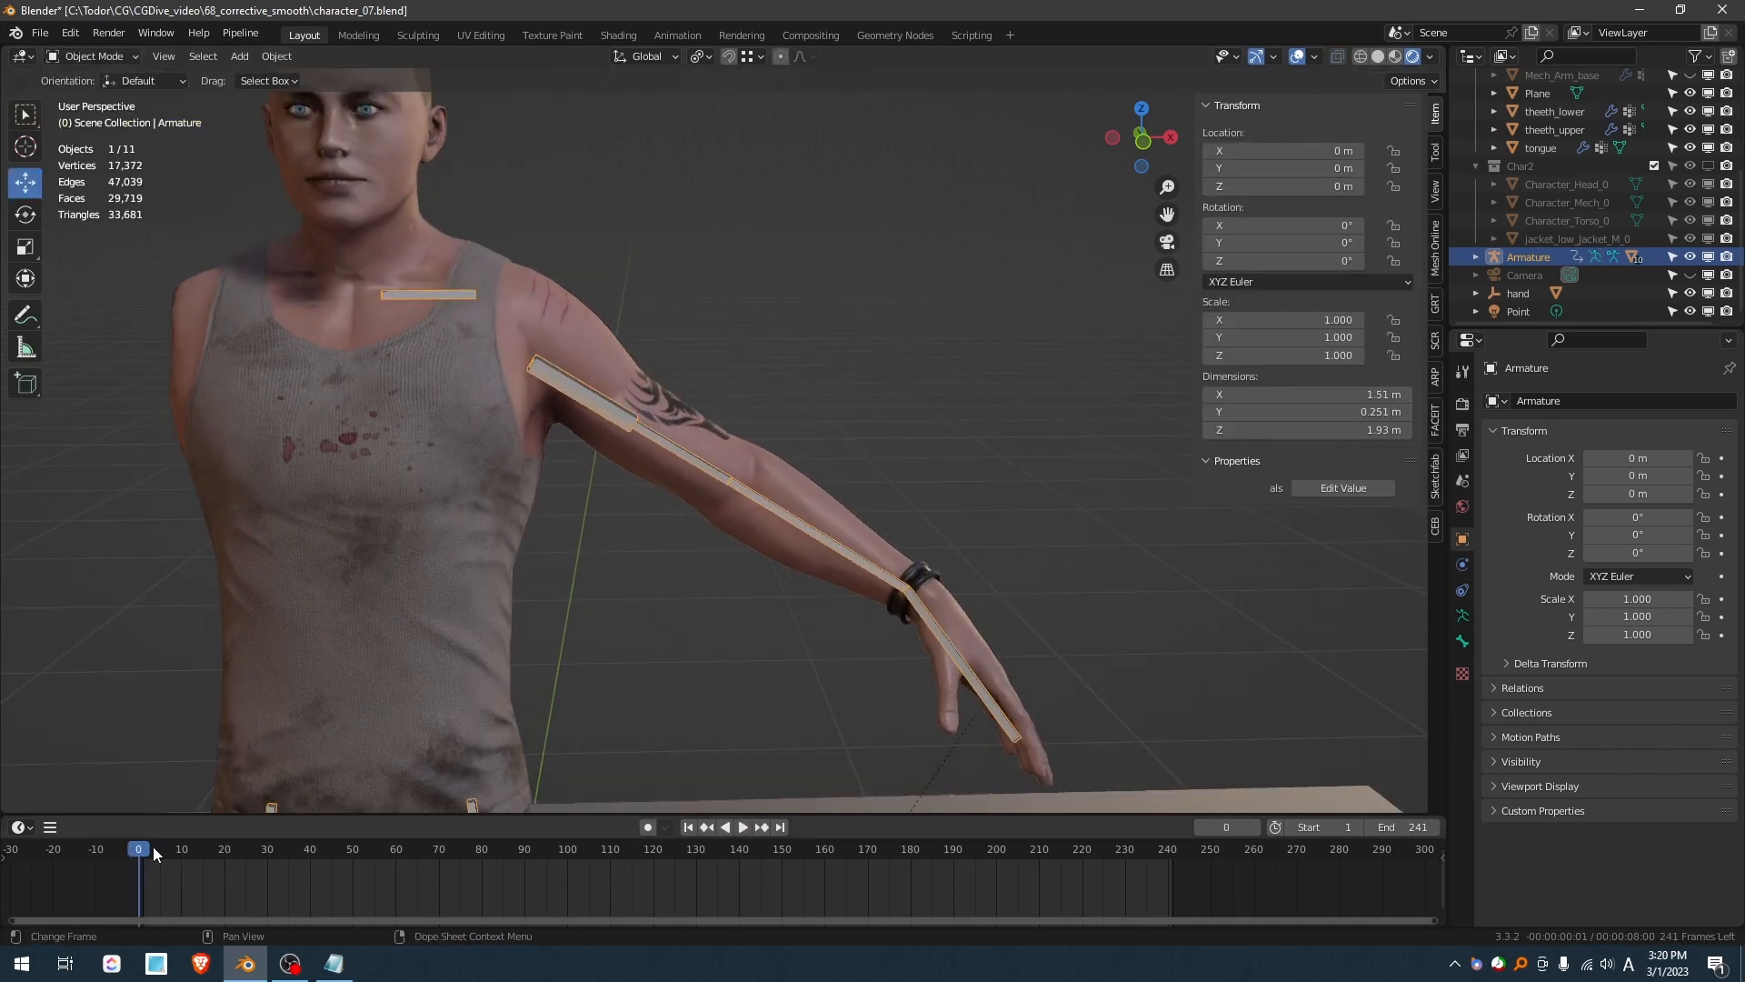
key(space)
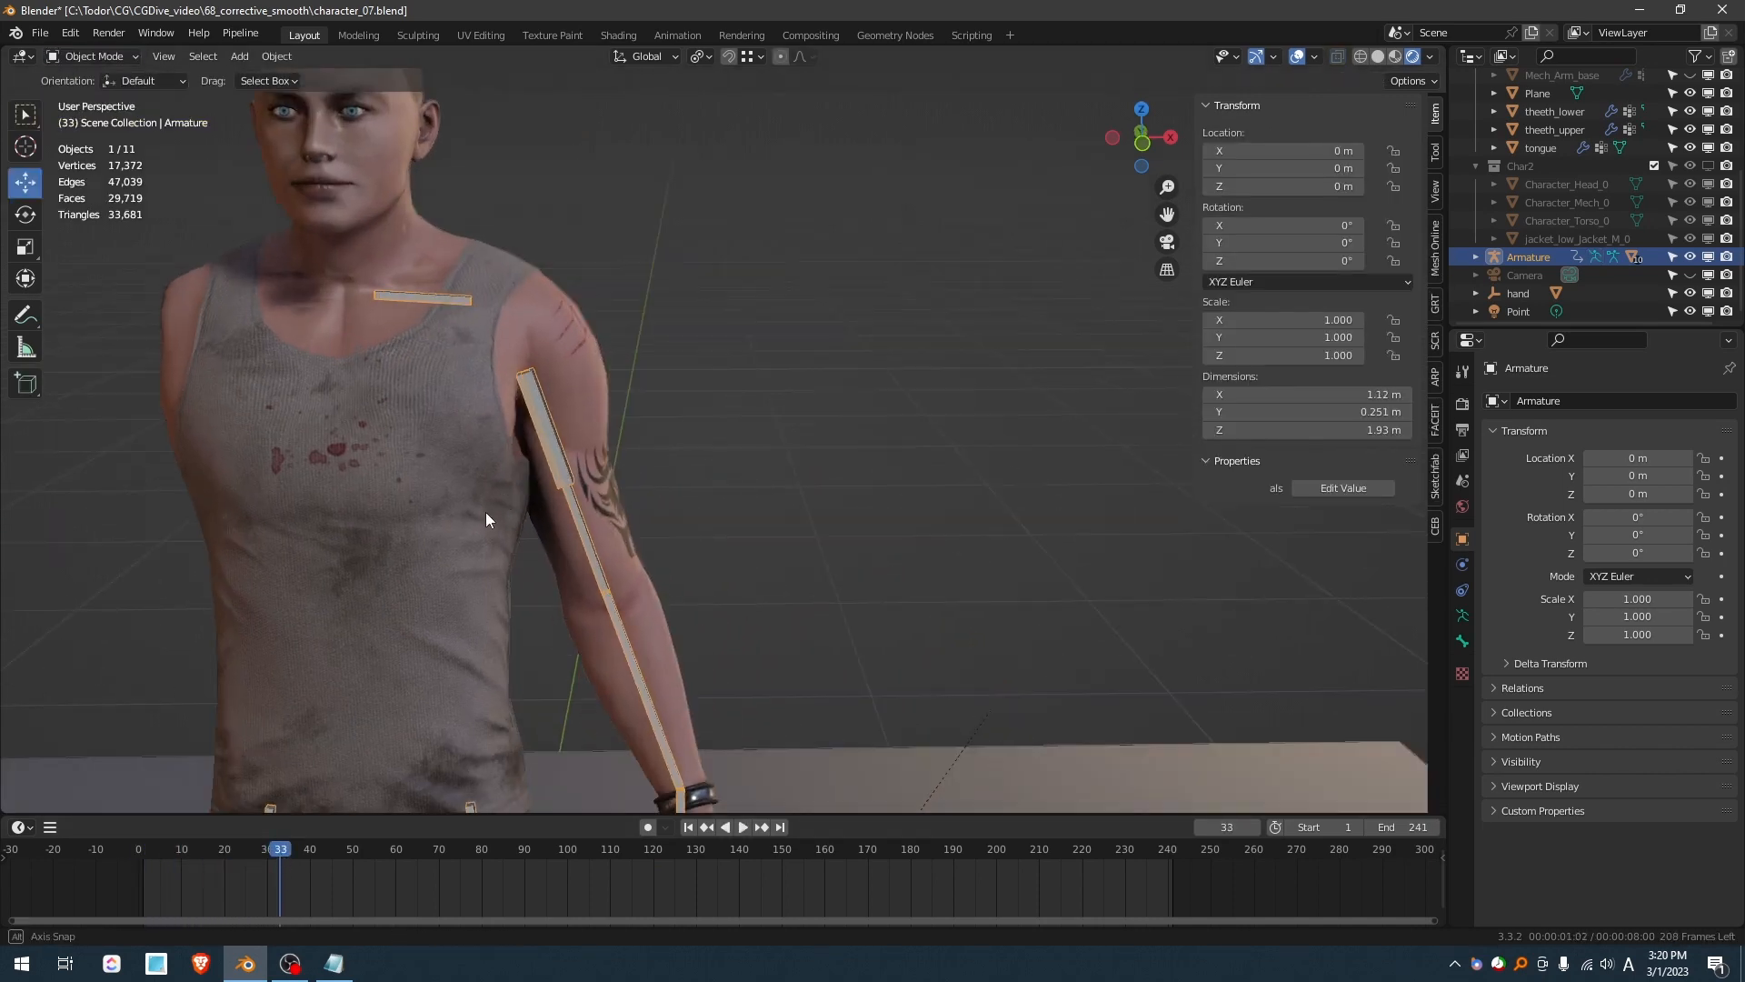
middle_drag(486, 510, 454, 298)
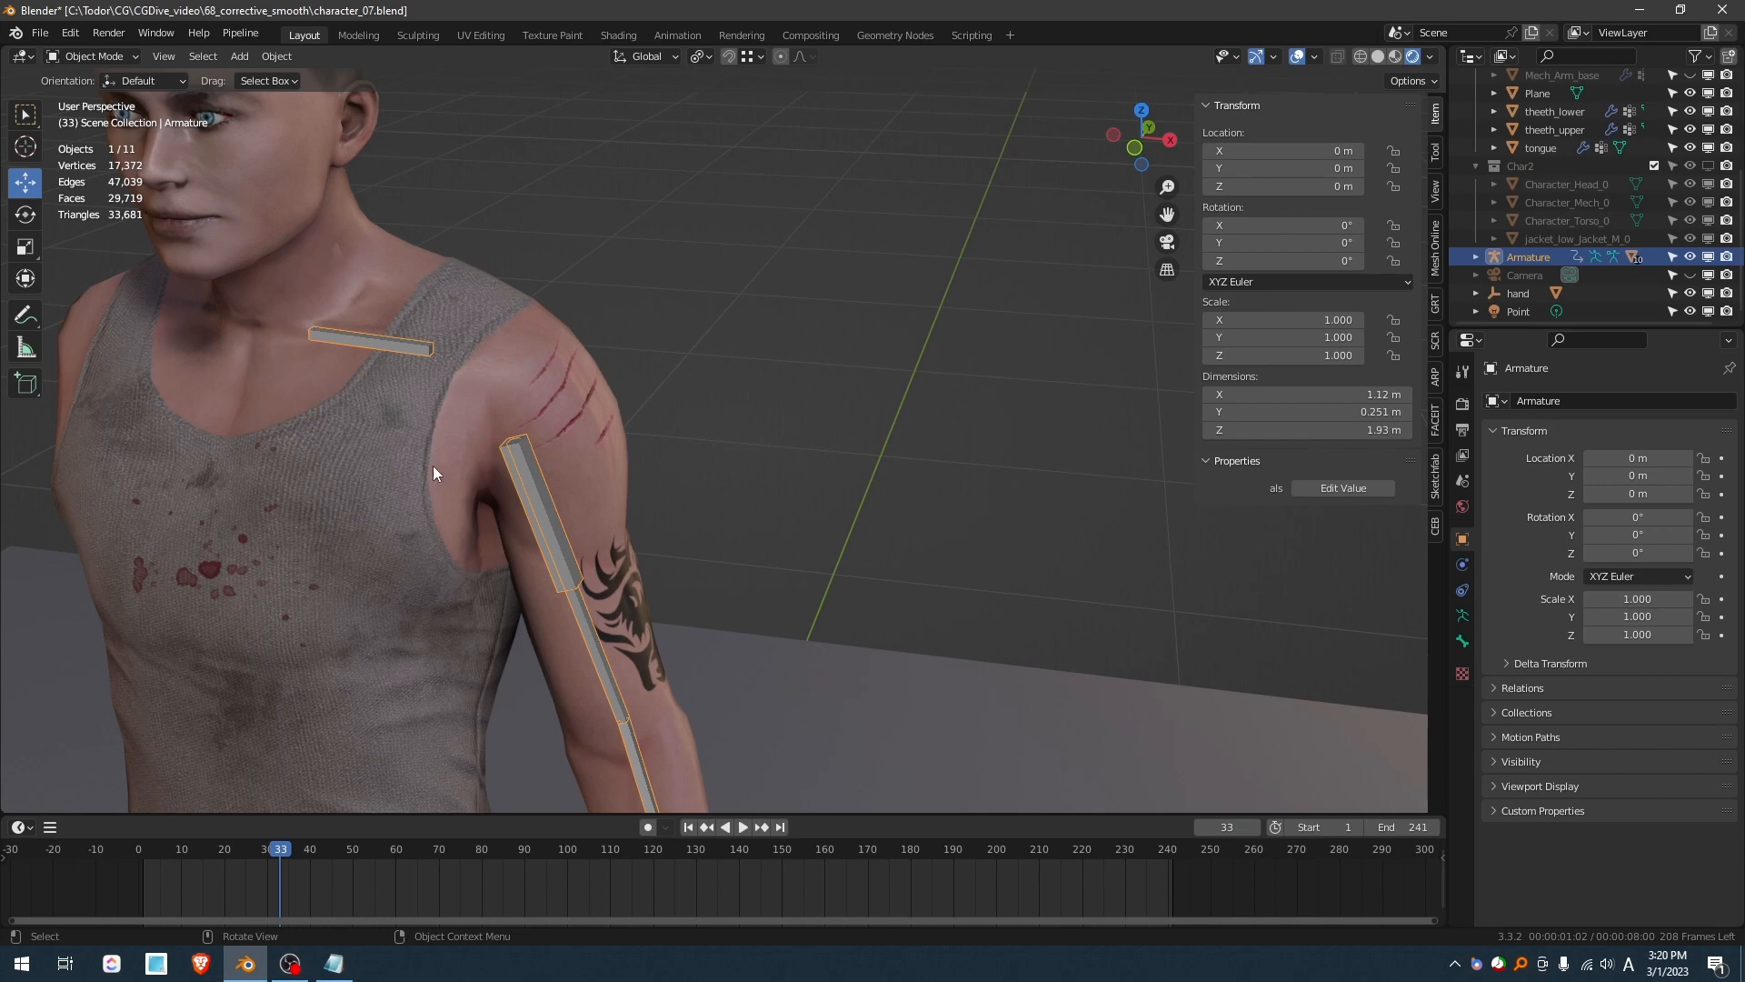
middle_drag(433, 465, 429, 513)
drag(280, 849, 532, 818)
middle_drag(411, 394, 835, 375)
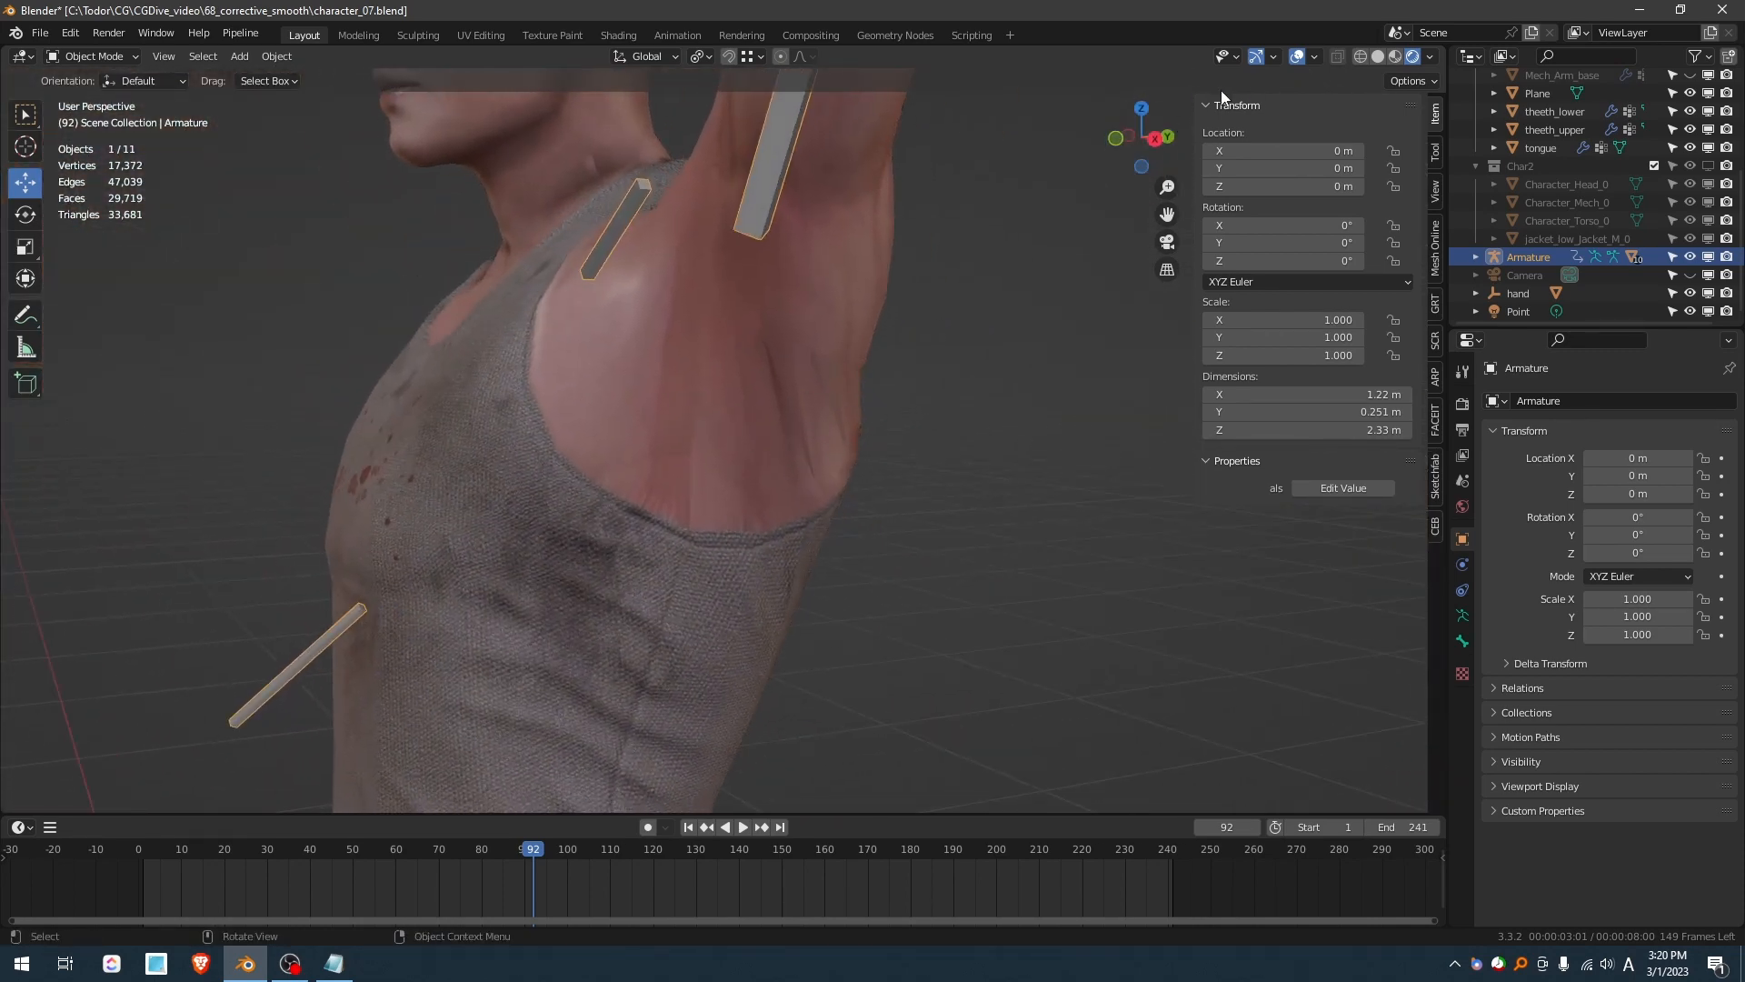
- Enable the wireframe overlay and examine the body mesh around the raised arm
click(1314, 57)
click(1207, 363)
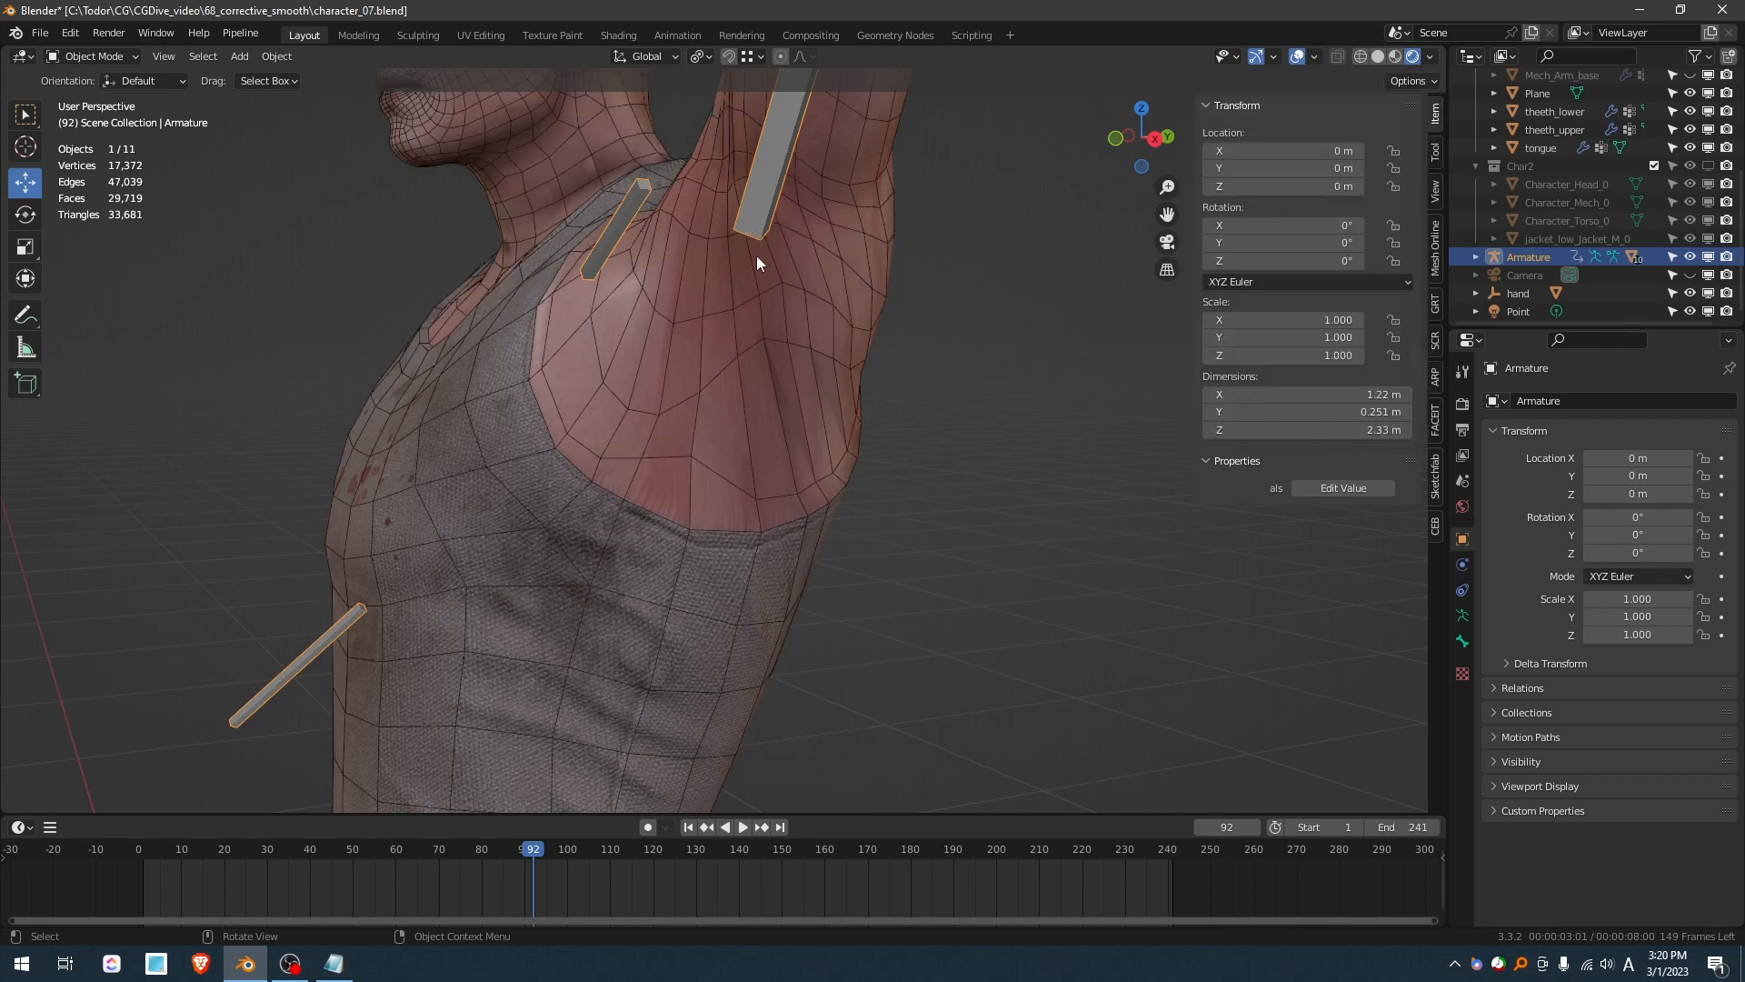
scroll(740, 391, down, 2)
scroll(831, 411, down, 3)
middle_drag(738, 395, 806, 377)
scroll(831, 411, up, 1)
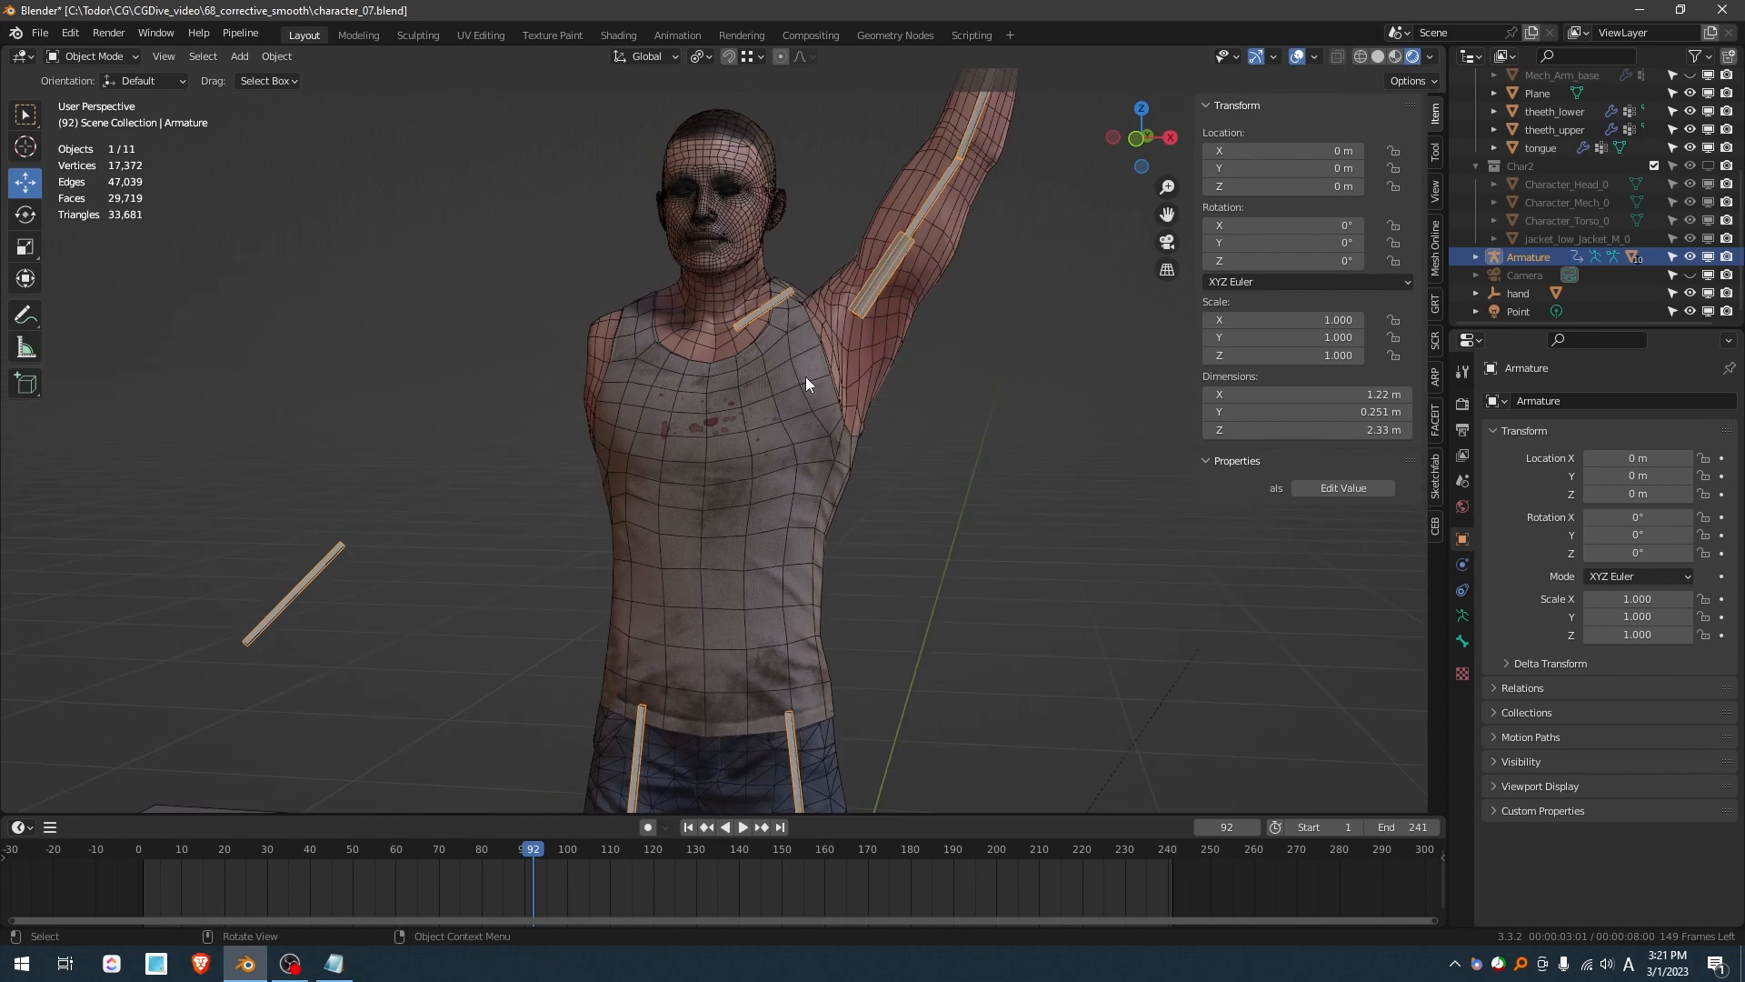
- Add a Smooth Corrective modifier to the body mesh
click(800, 373)
click(1537, 401)
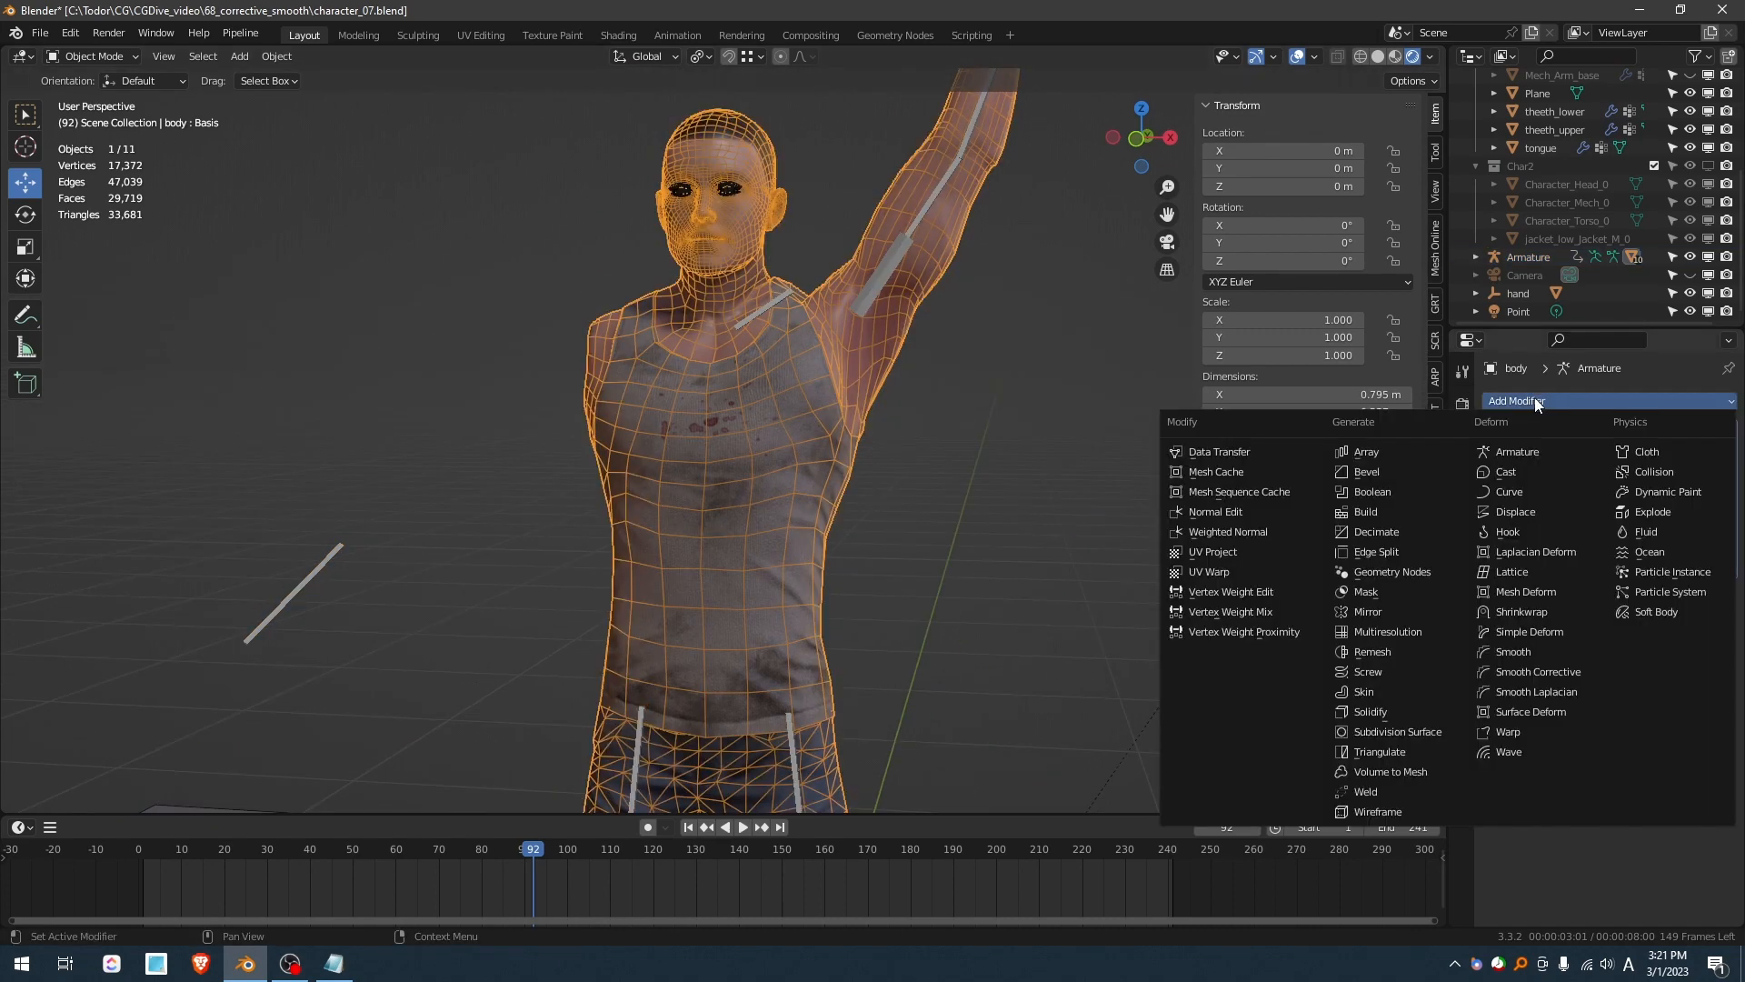
click(1580, 674)
- Turn off the wireframe display and hide all viewport overlays, with the animation set to frame 0
click(1314, 58)
click(1202, 363)
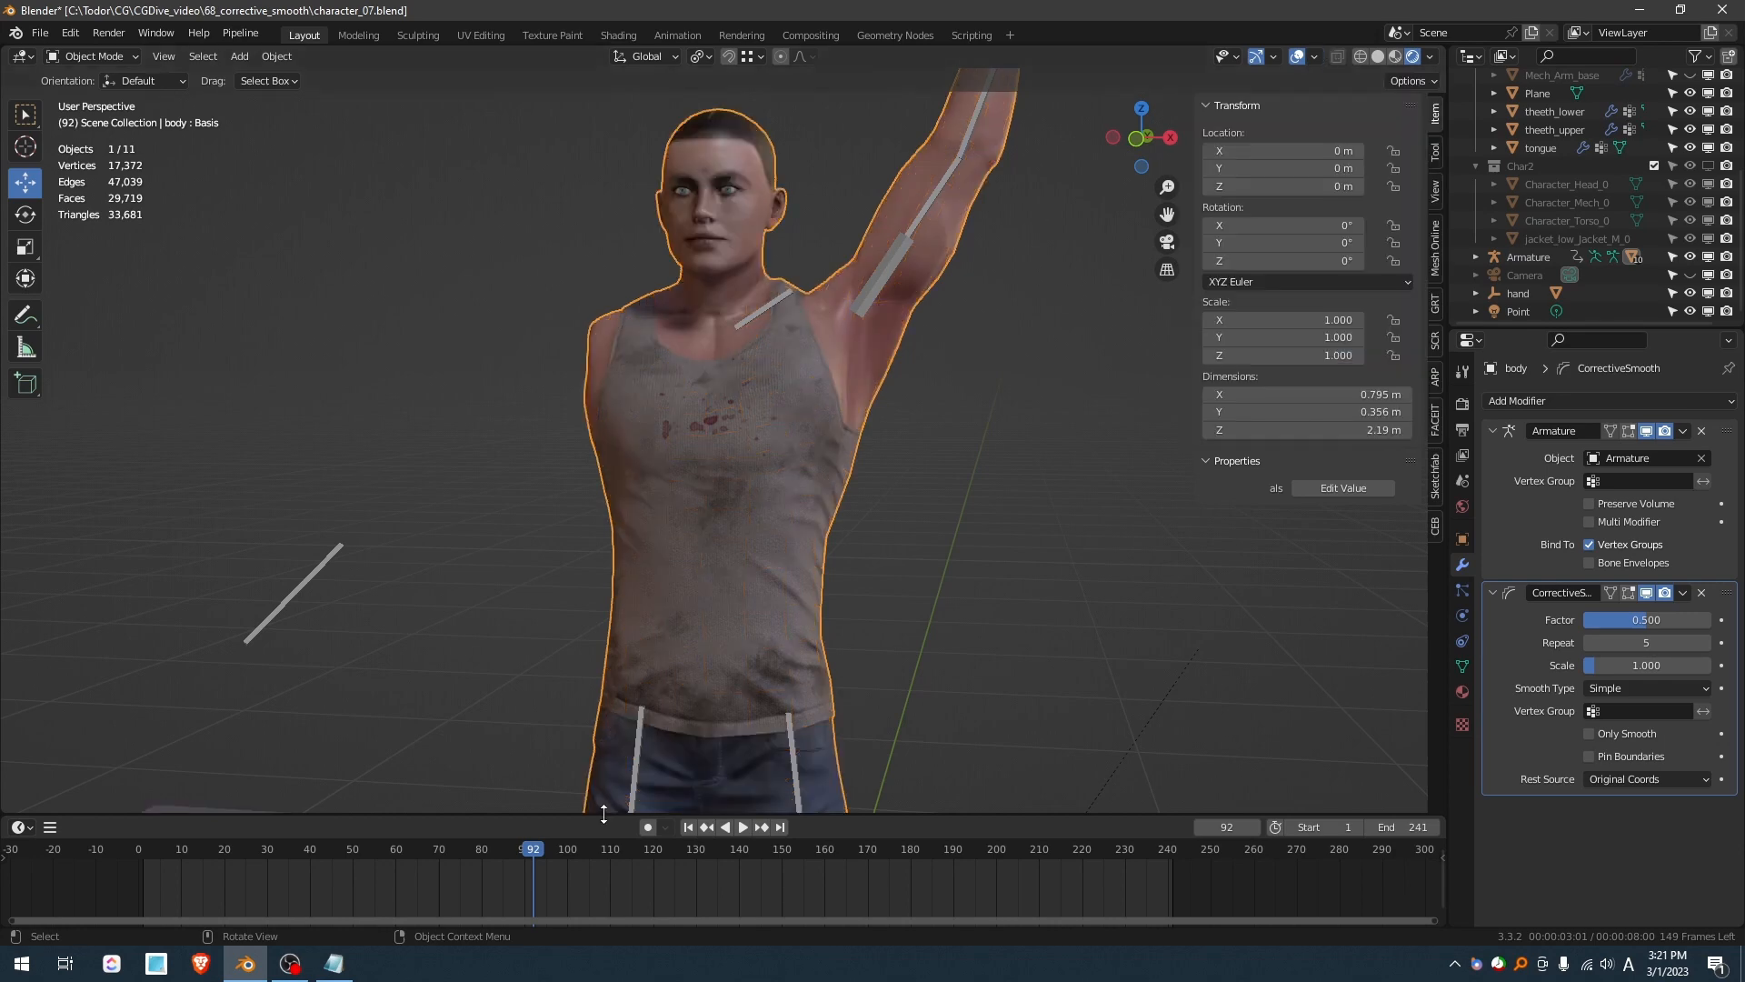
click(139, 853)
middle_drag(690, 462, 709, 482)
click(1297, 56)
scroll(770, 400, up, 3)
middle_drag(818, 355, 582, 537)
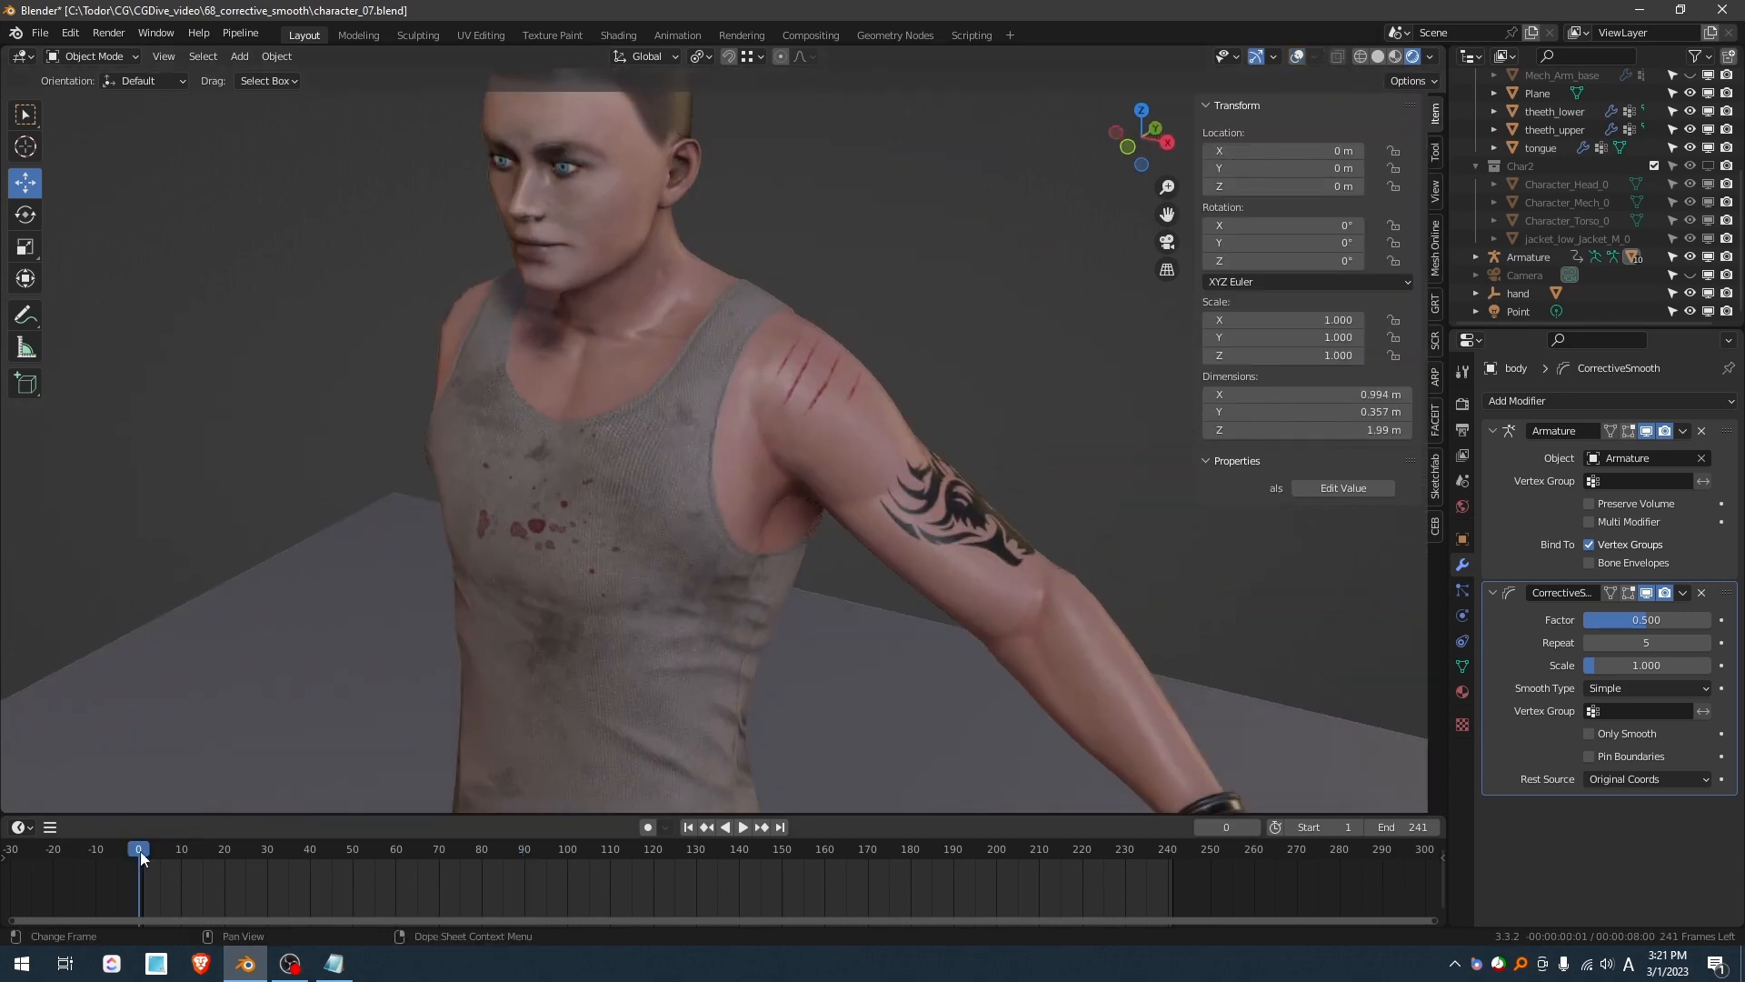
- Go to frame 30 and compare the lowered shoulder with the Corrective Smooth modifier disabled and enabled in the viewport
drag(140, 851, 270, 848)
scroll(805, 349, up, 3)
scroll(738, 401, up, 3)
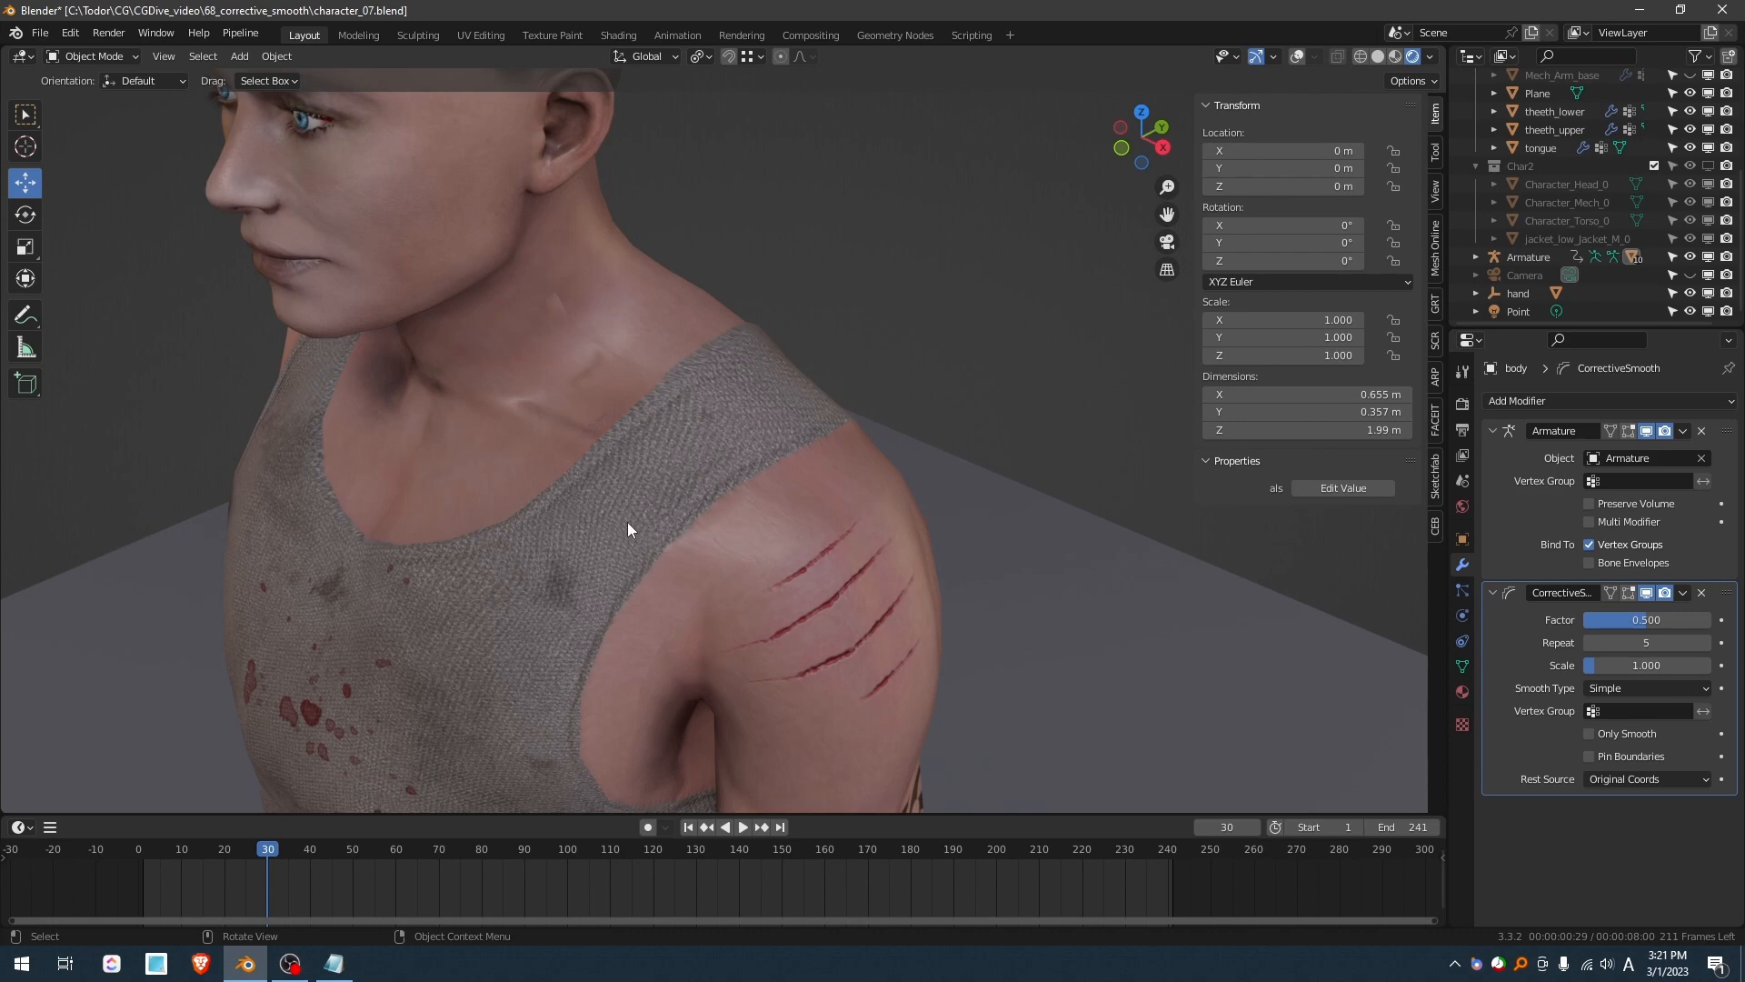
click(1646, 594)
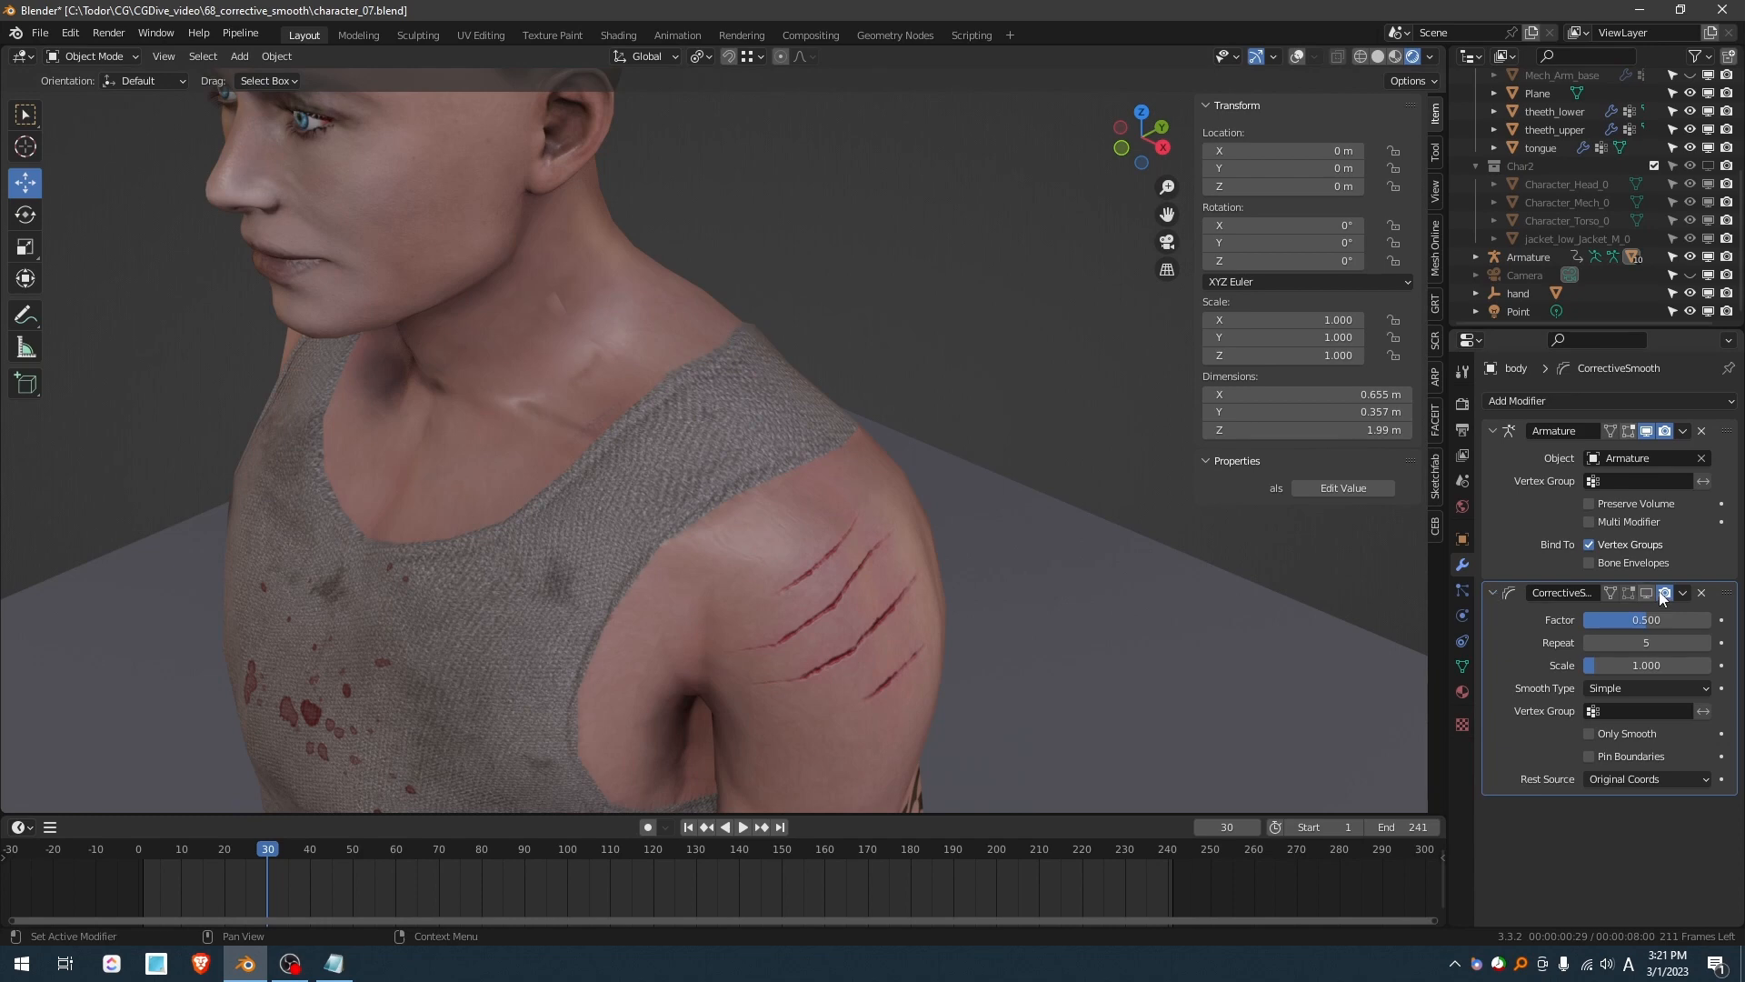
click(1647, 593)
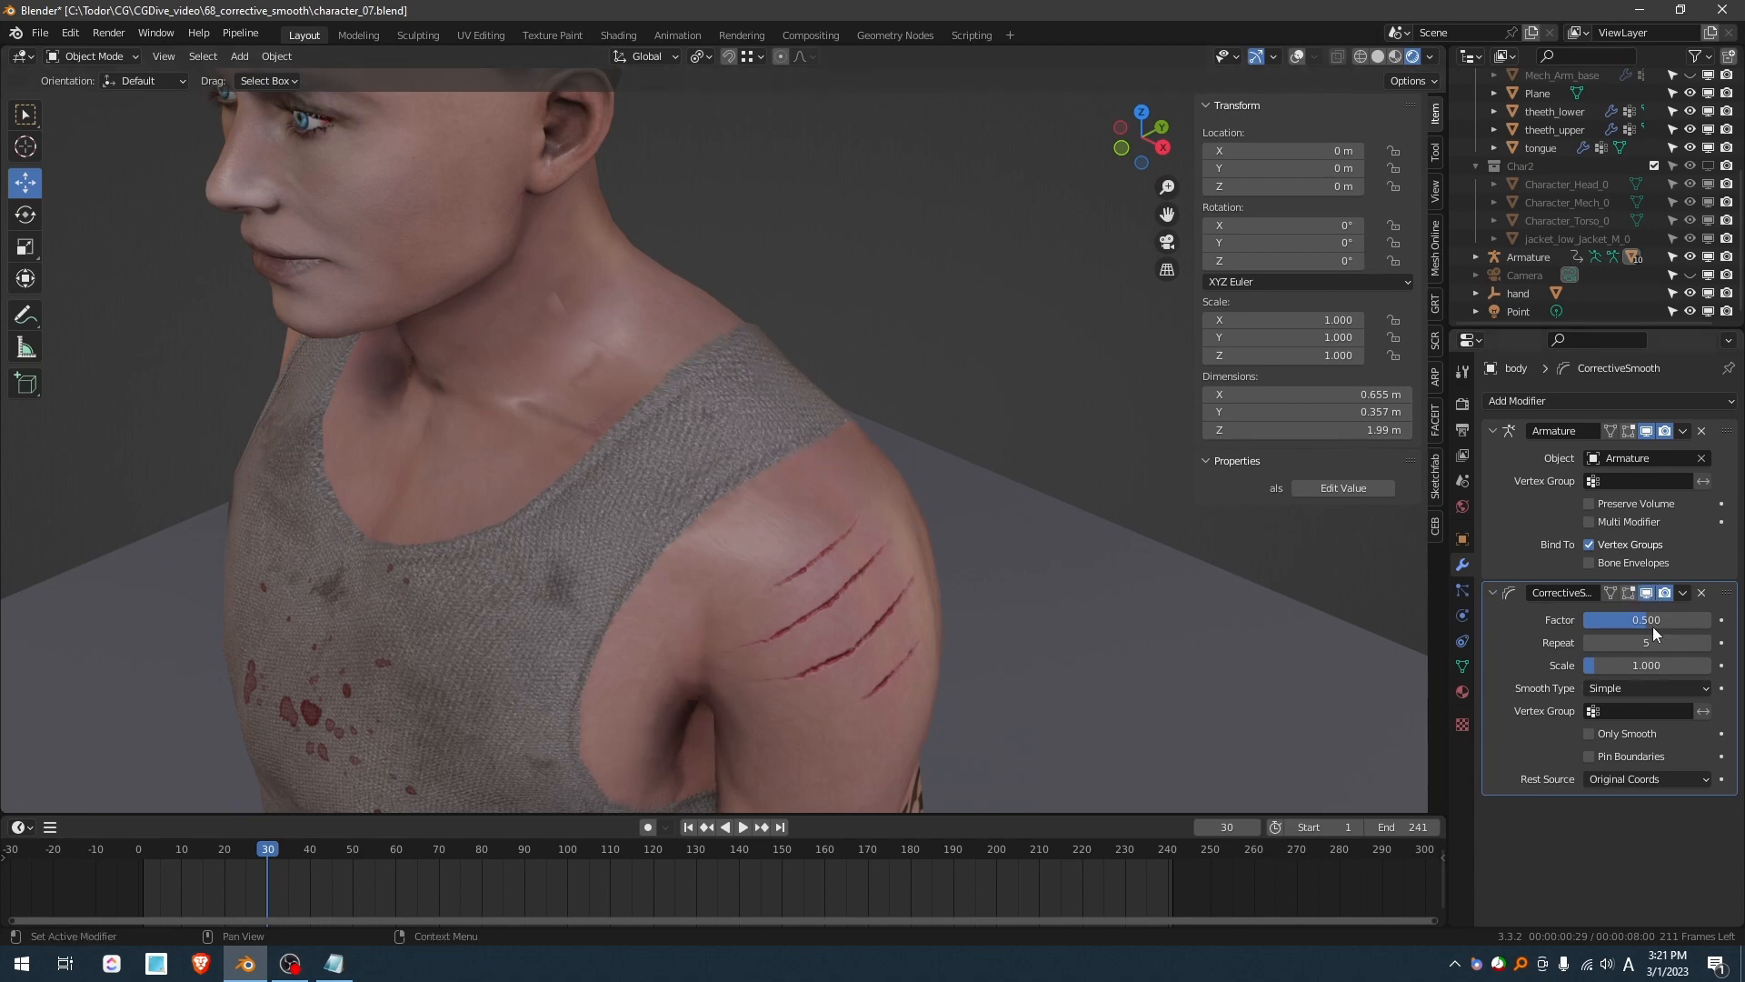
- Try Repeat values of 11, 124 and 191 on the Corrective Smooth modifier
click(1706, 642)
click(1706, 642)
click(1706, 643)
click(1706, 643)
click(1705, 642)
click(1706, 643)
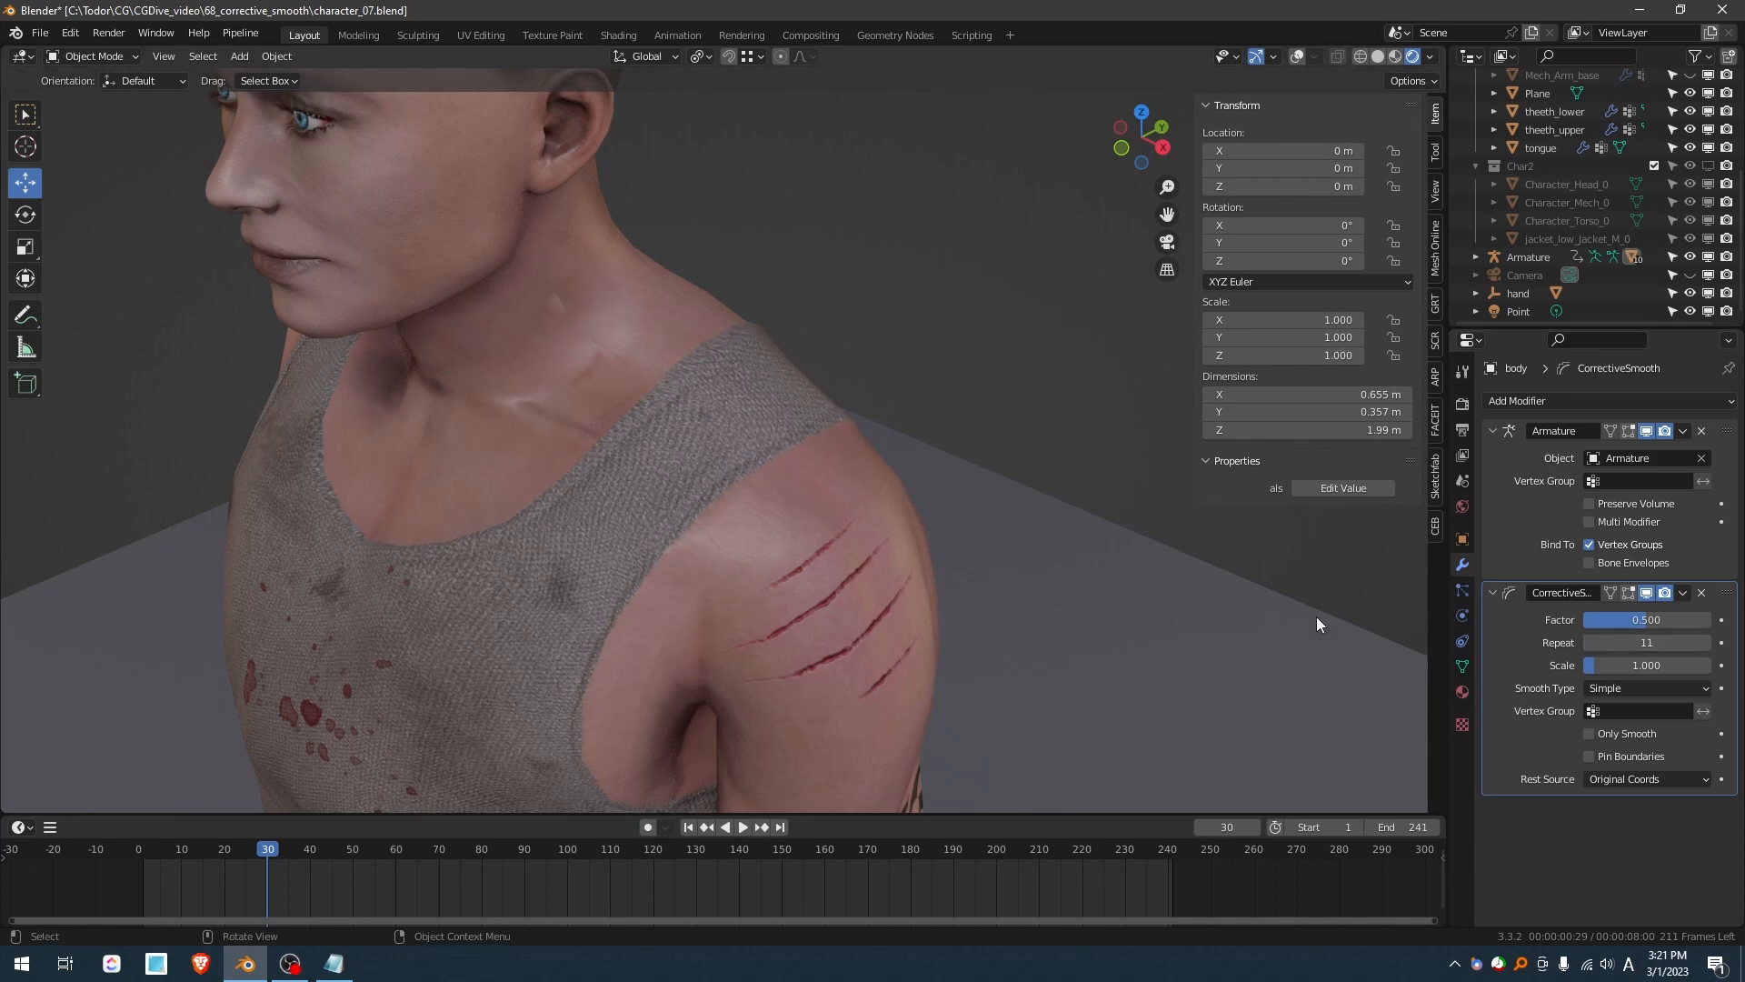
click(1647, 643)
text(124)
key(Return)
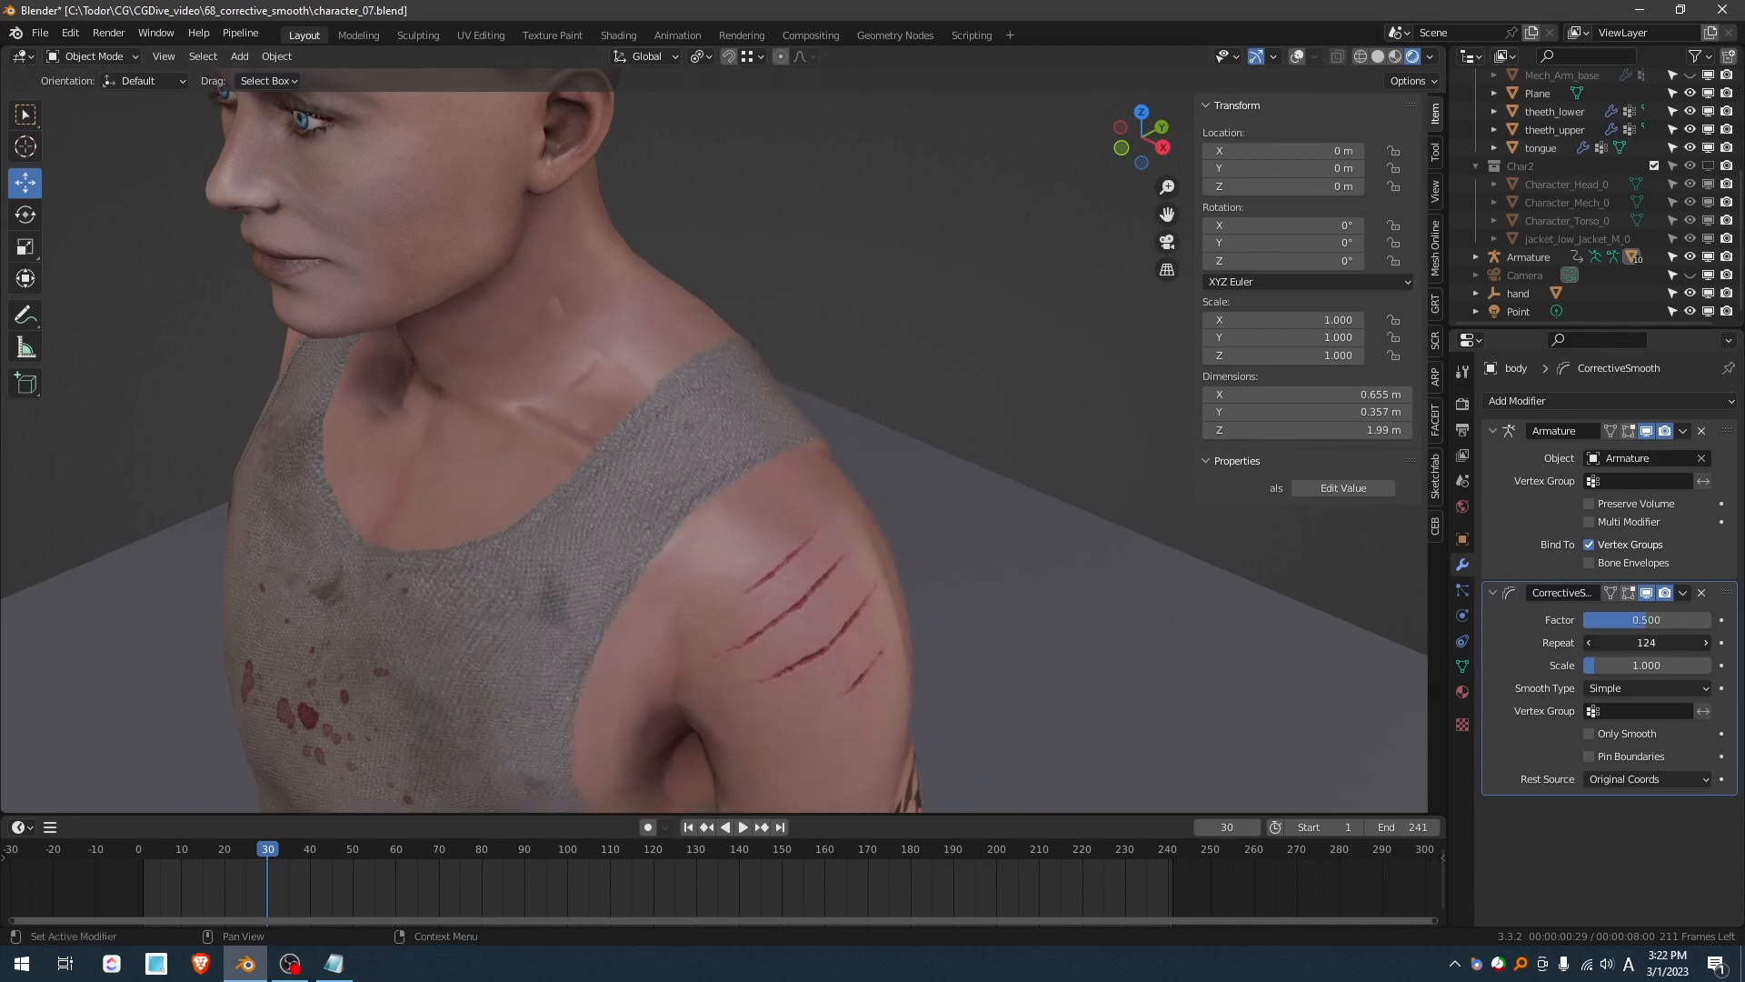
drag(1646, 643, 1704, 643)
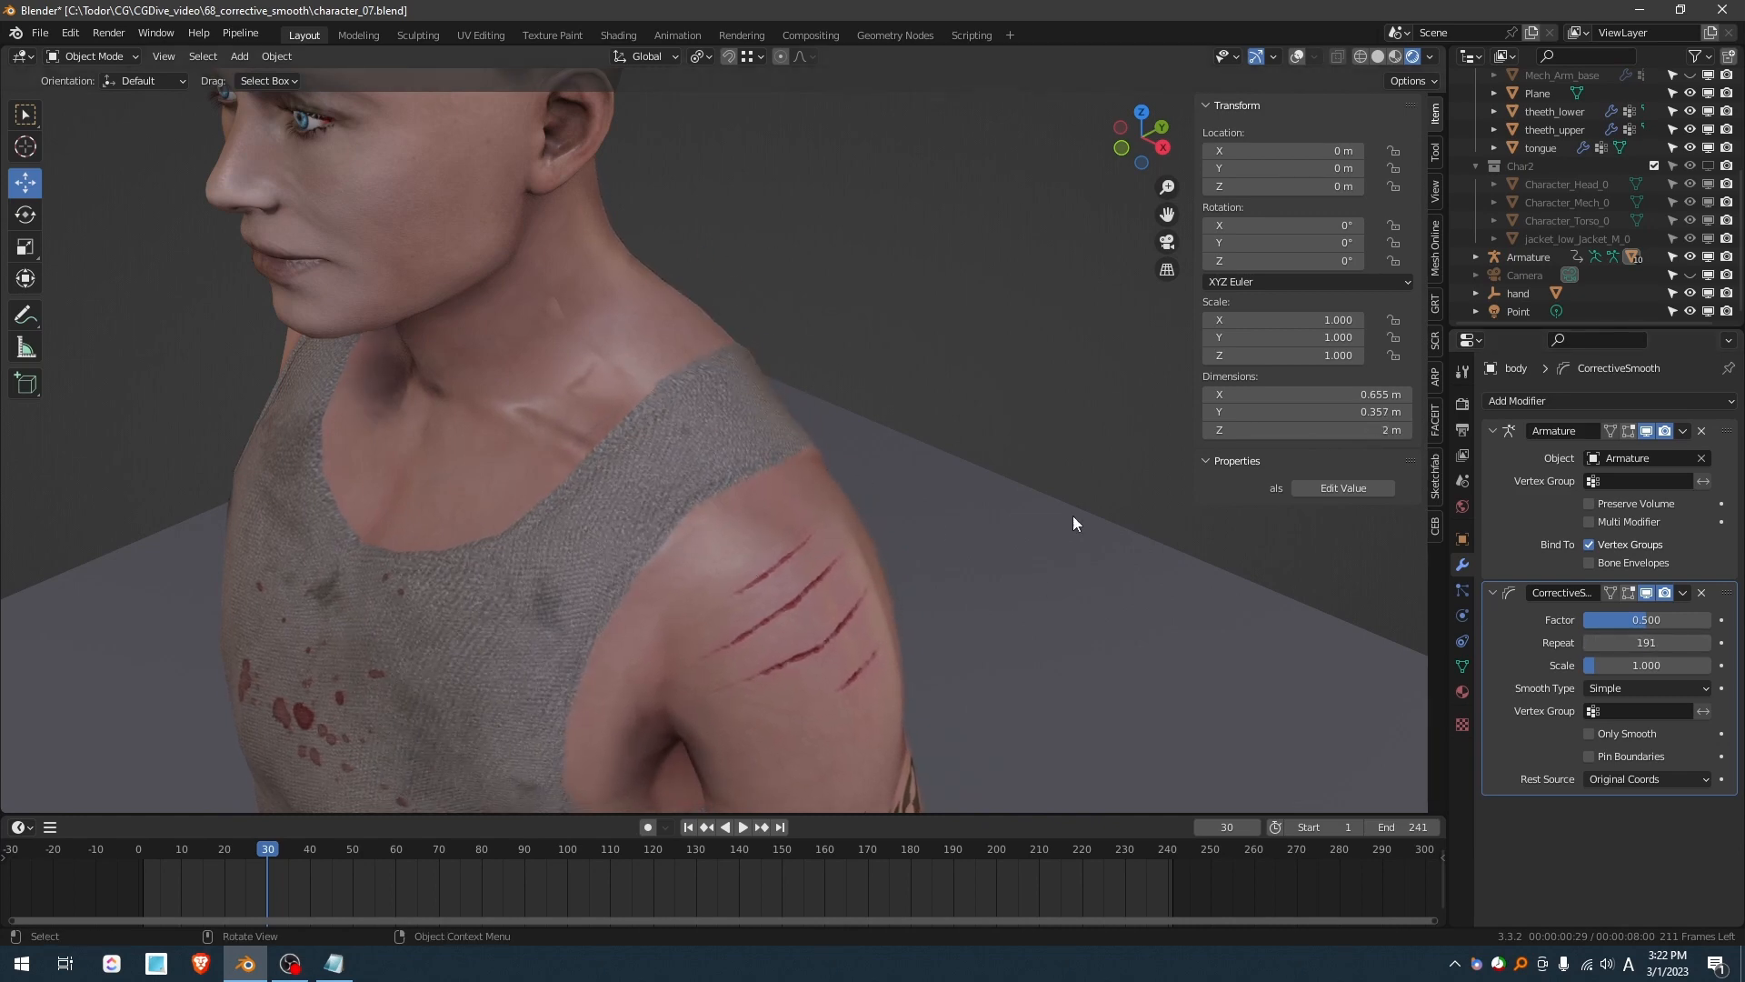
- Set the Corrective Smooth modifier's Repeat to 10
click(1625, 640)
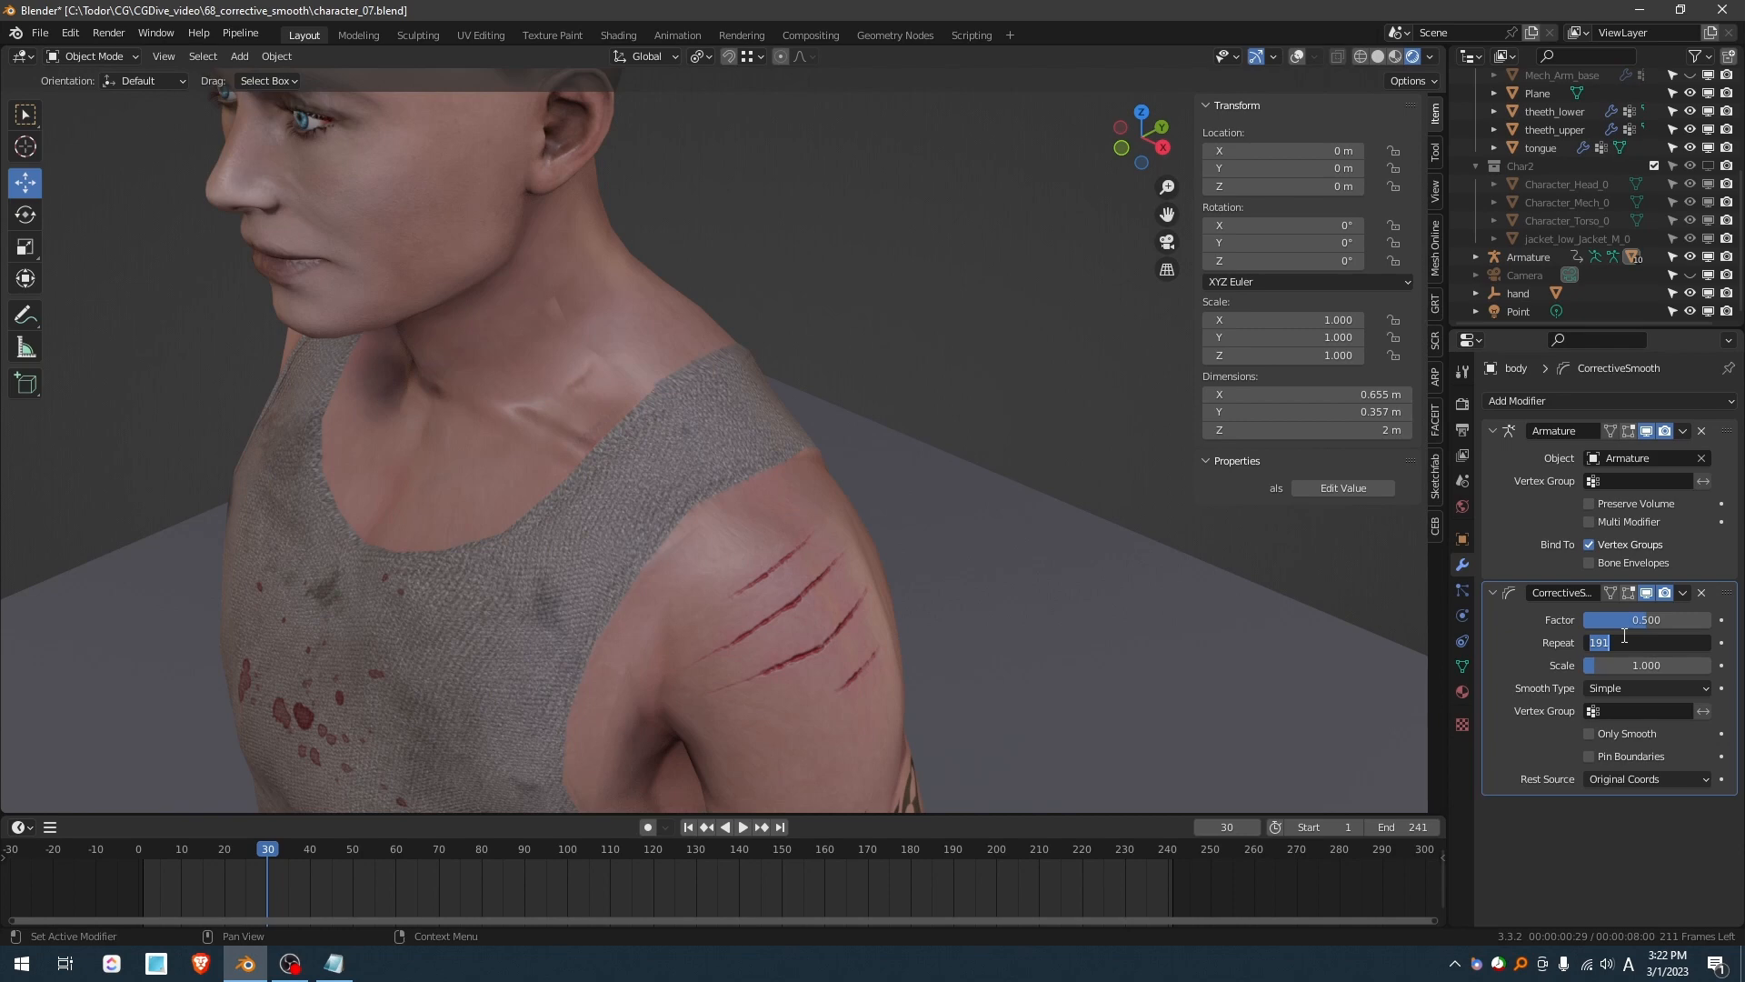
text(10)
key(Return)
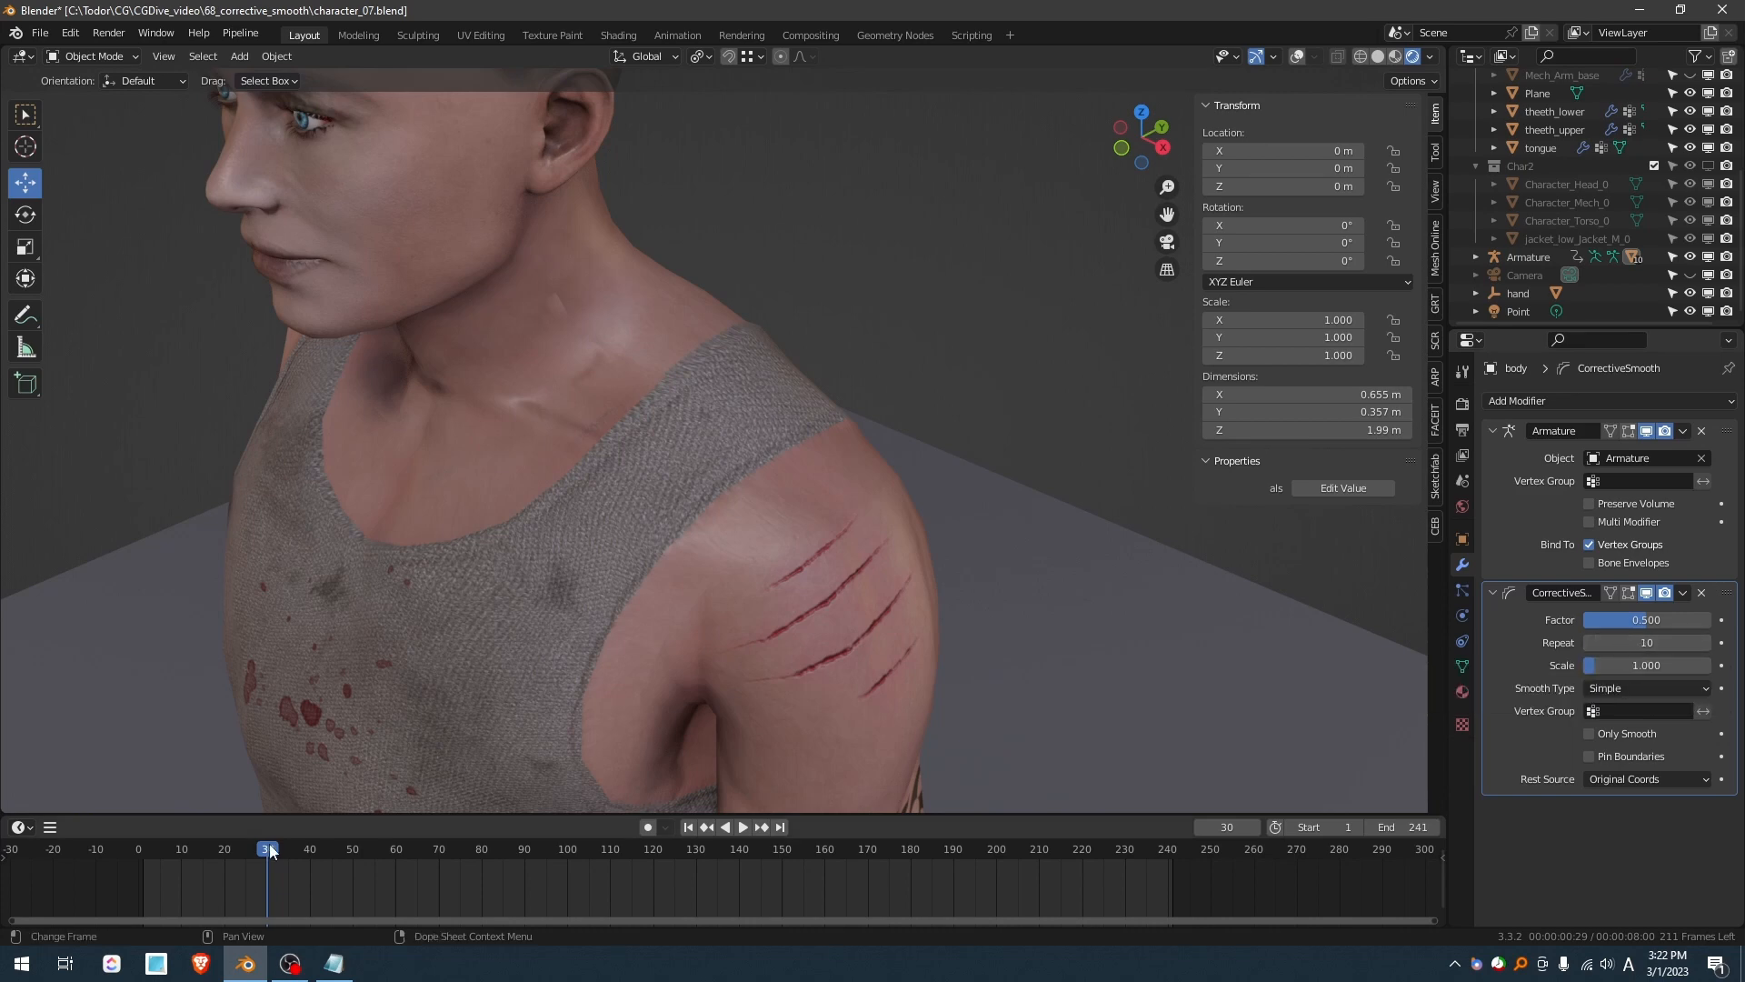
- Scrub to frame 91 and compare the raised arm's armpit with the Corrective Smooth modifier disabled and enabled
key(space)
key(space)
drag(333, 849, 529, 845)
middle_drag(635, 306, 701, 272)
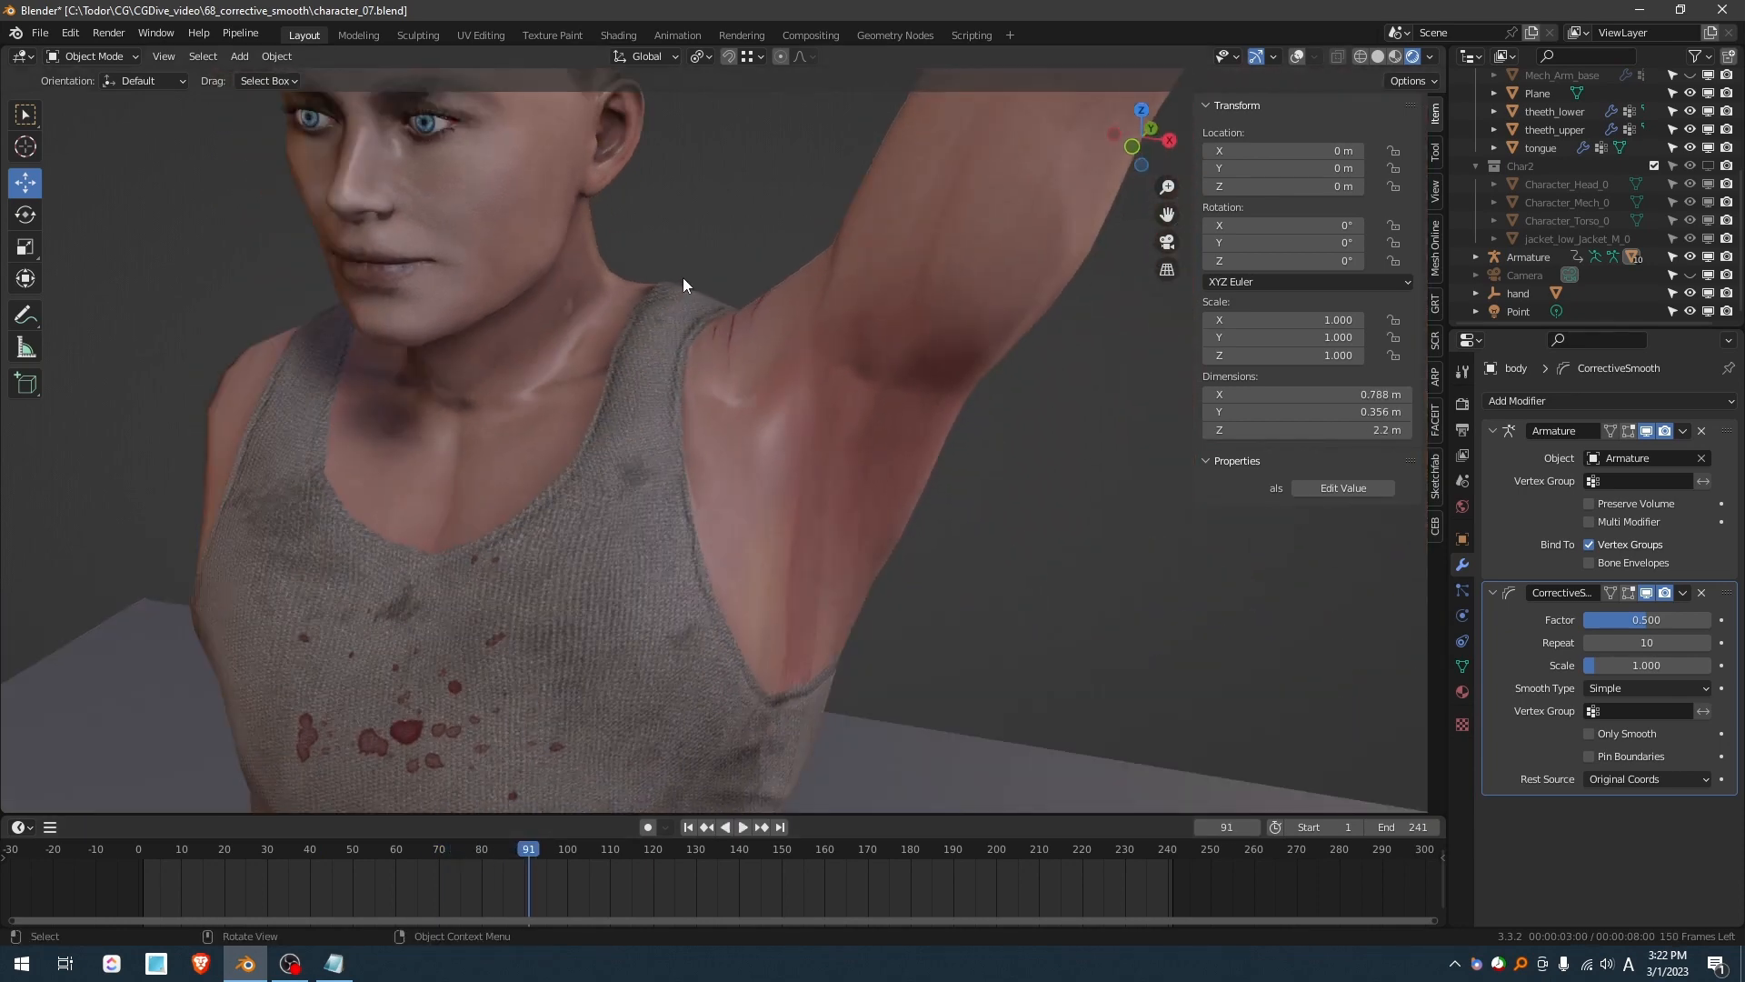
click(1648, 593)
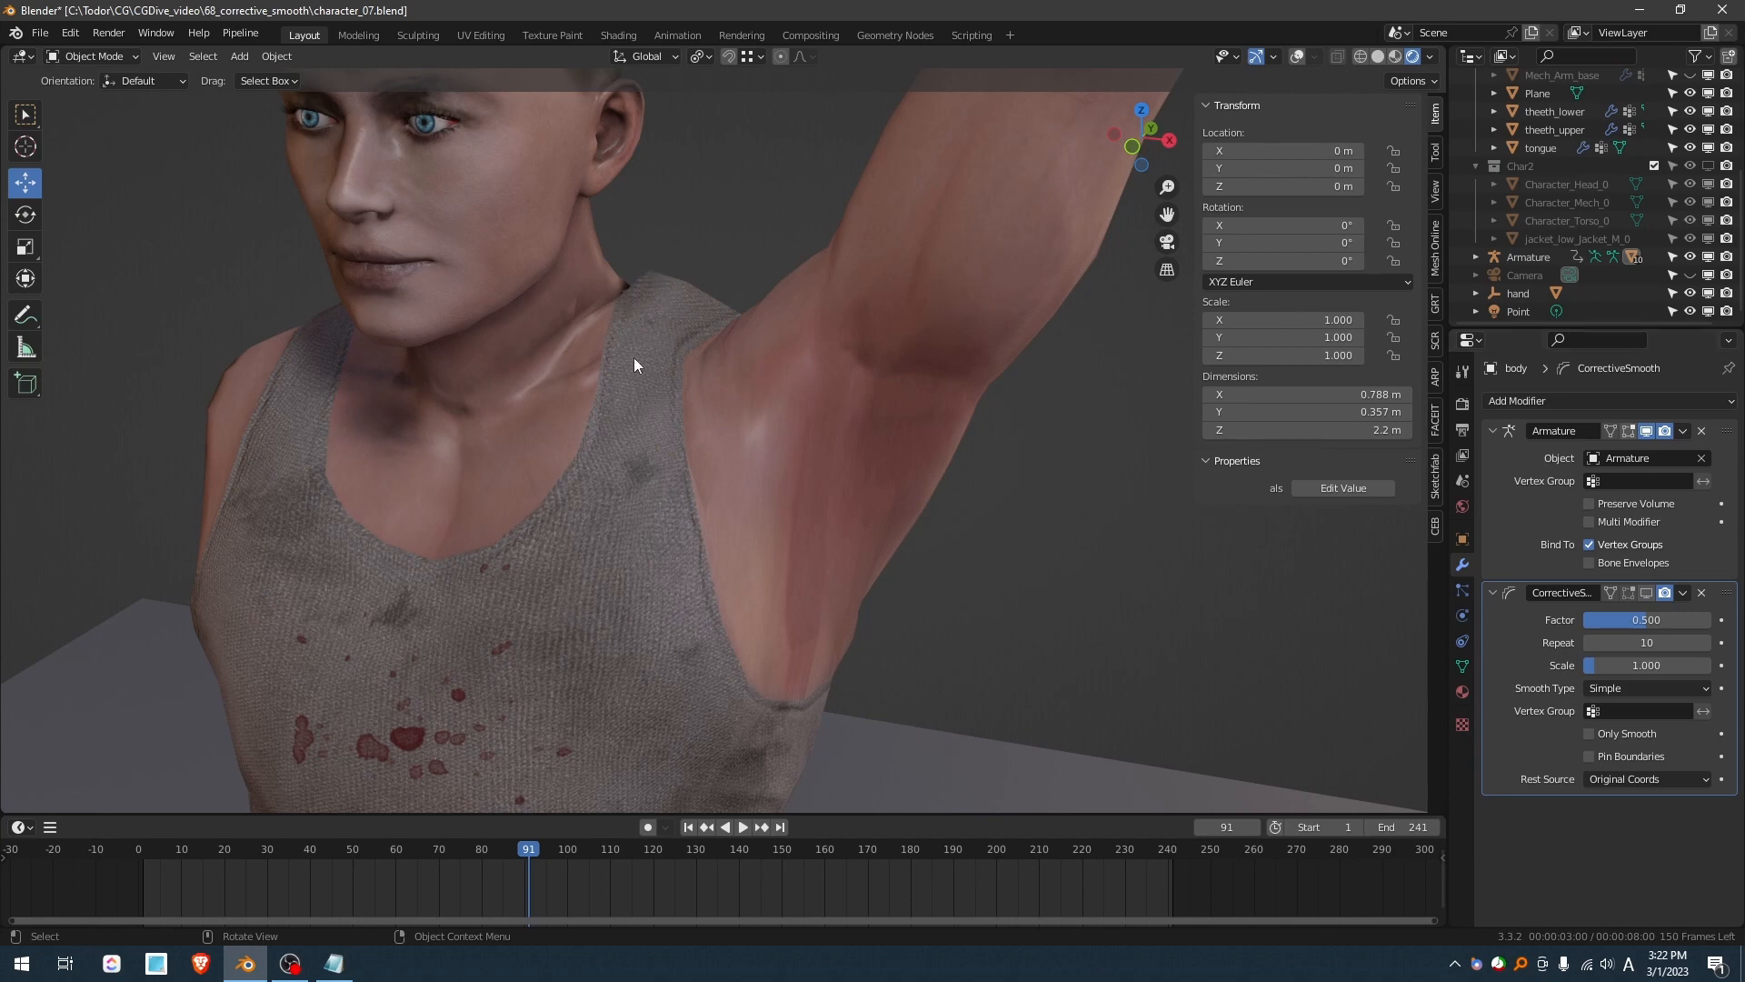
click(1649, 592)
middle_drag(841, 379, 651, 499)
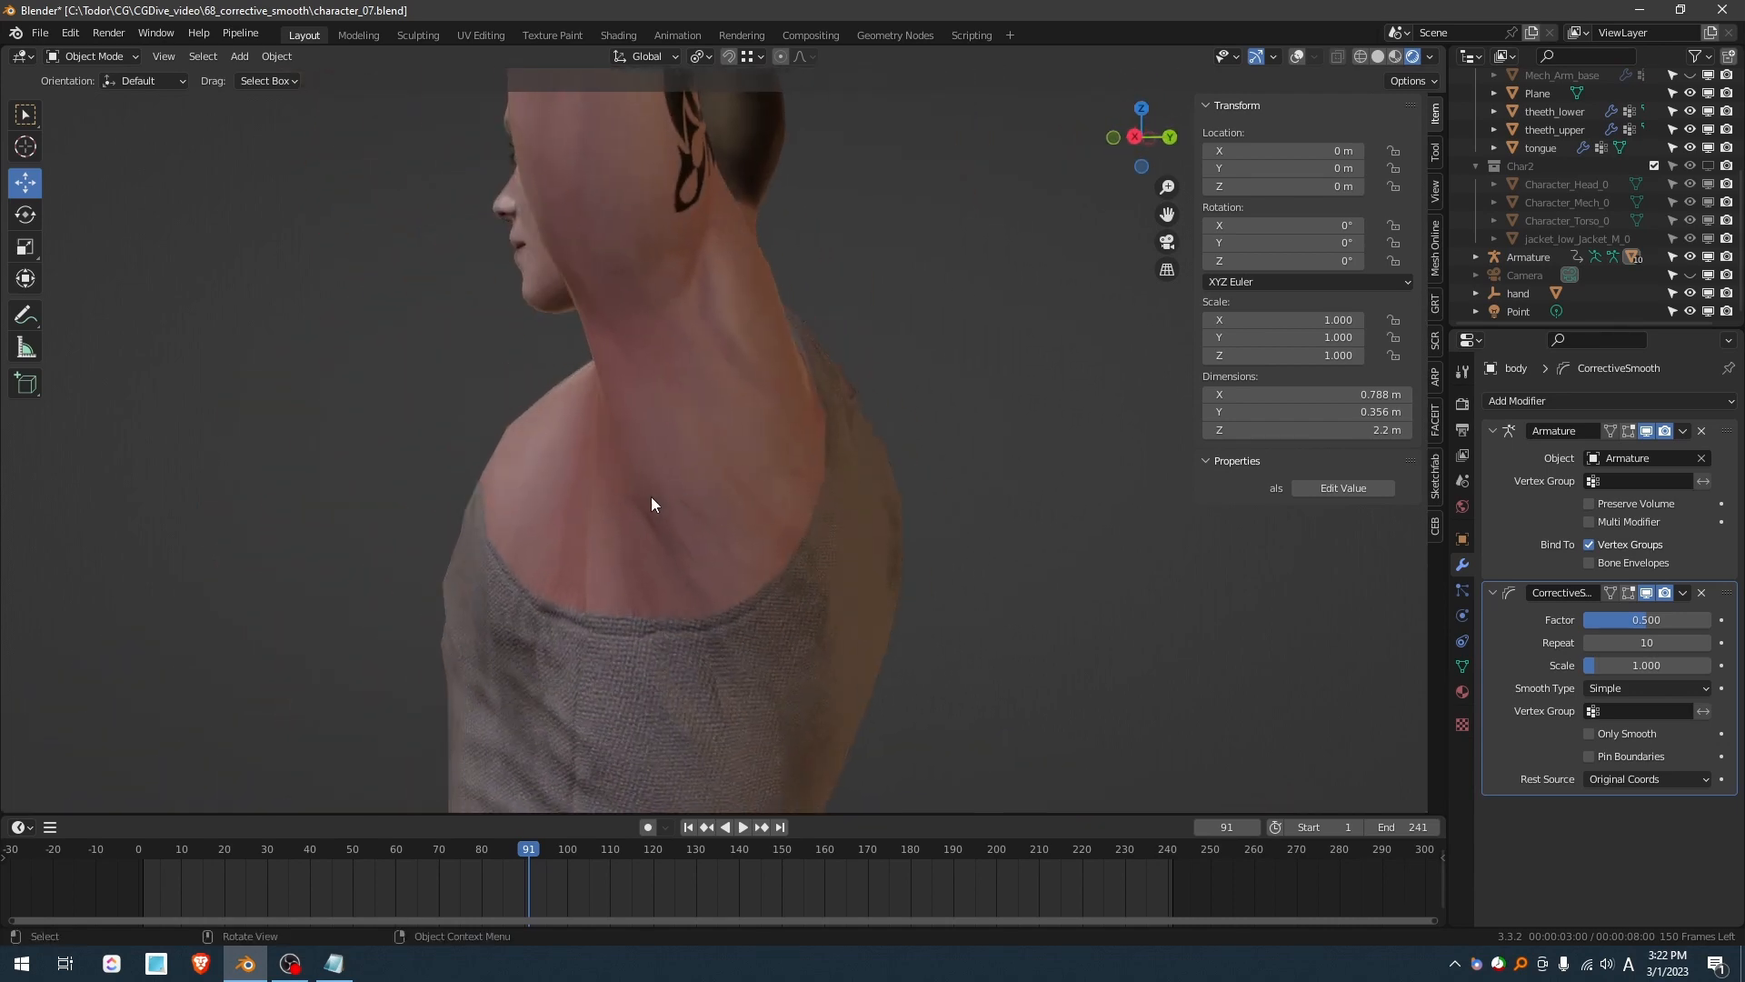
- Bring back the viewport overlays and compare the armpit topology in wireframe with Corrective Smooth off and on, ending with the wireframe hidden
click(1296, 57)
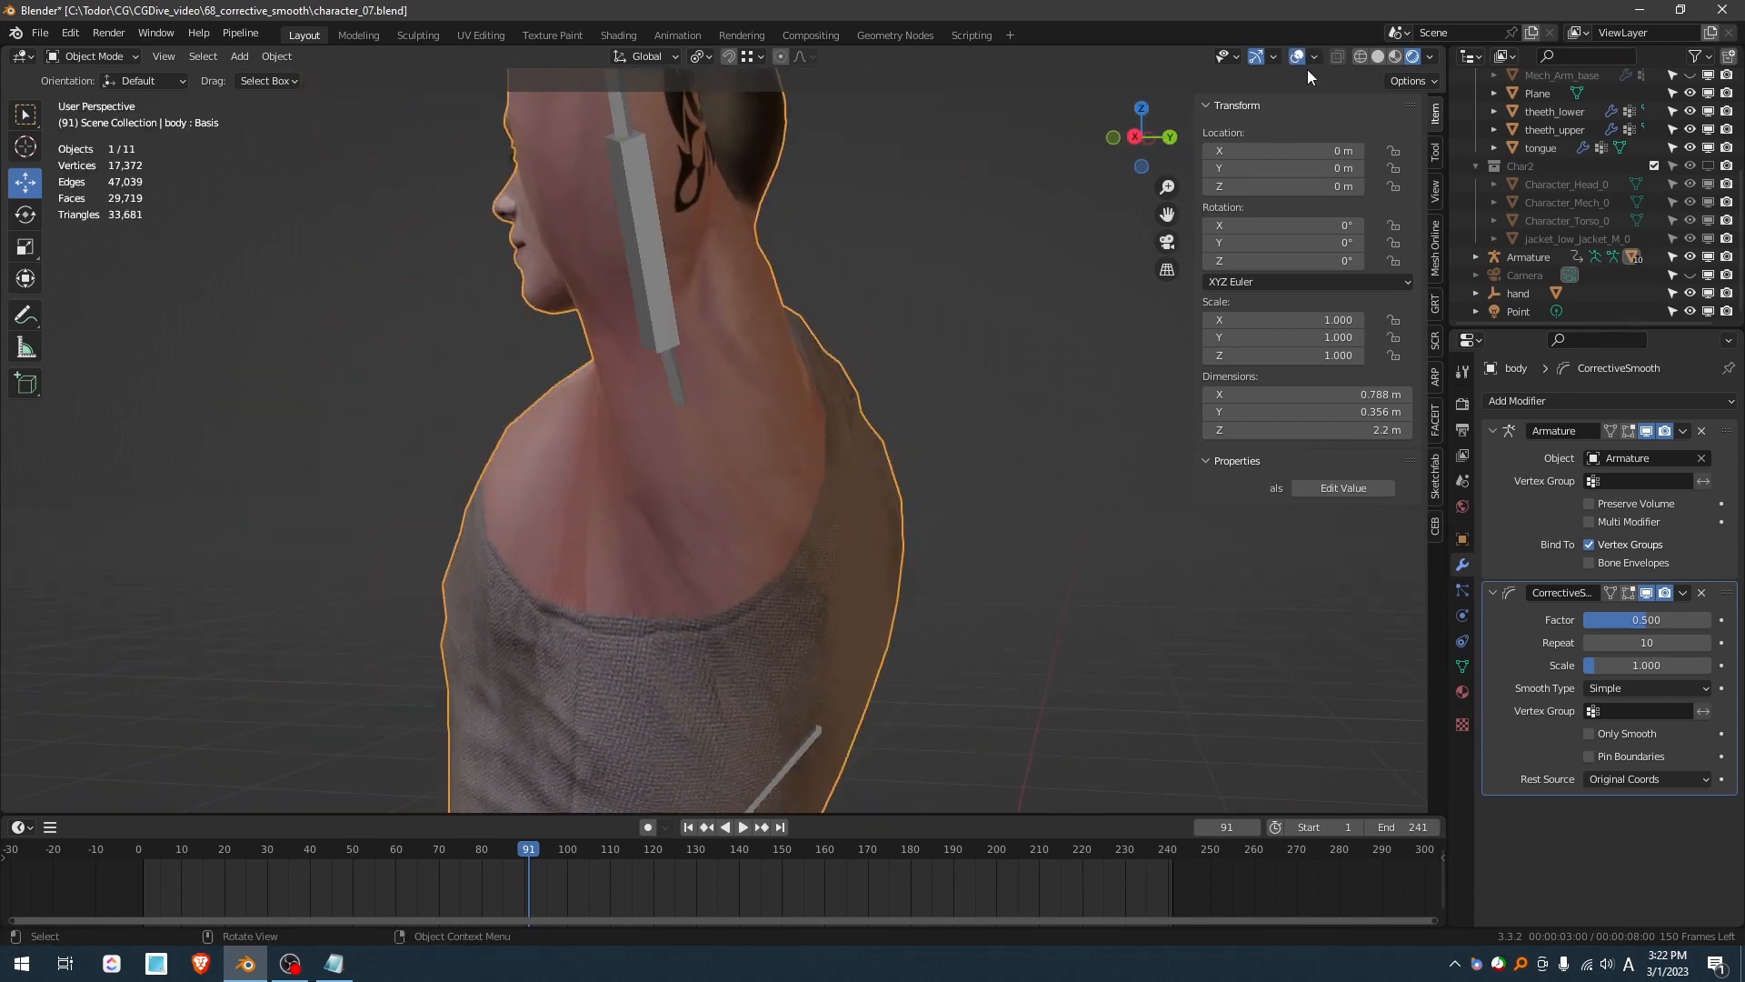
click(1315, 57)
middle_drag(800, 432, 854, 509)
click(1646, 593)
middle_drag(918, 556, 804, 553)
click(1646, 592)
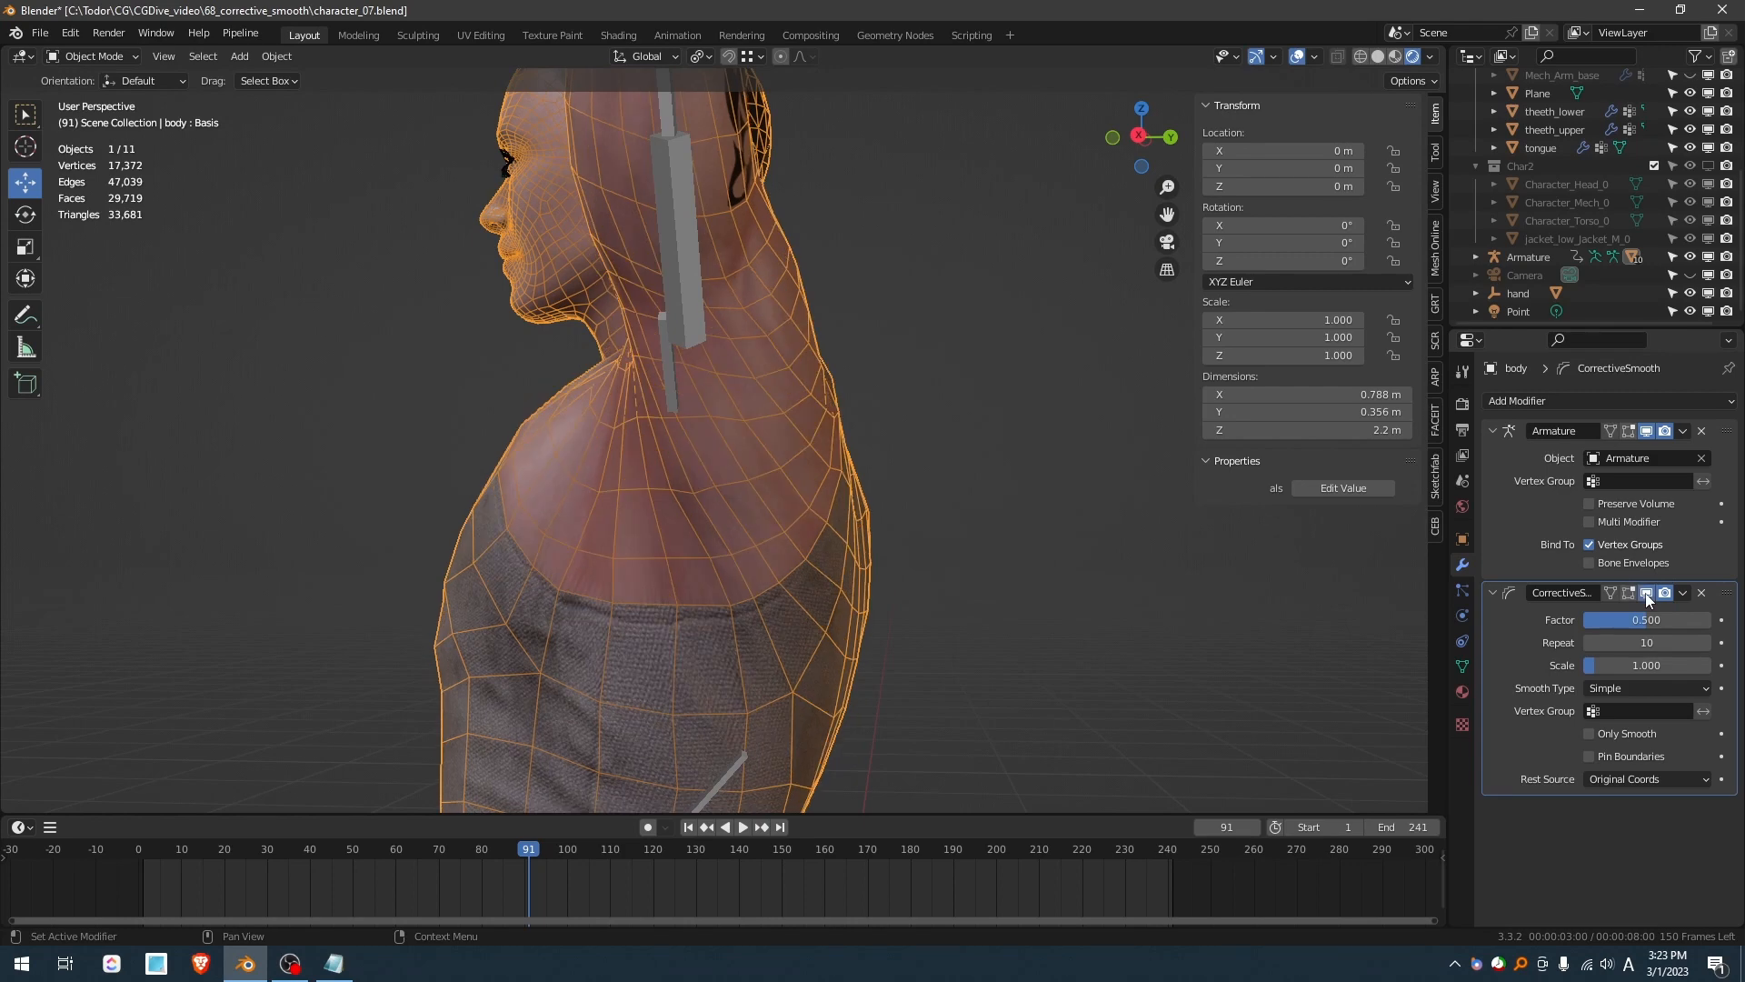
click(1646, 593)
click(1646, 593)
middle_drag(732, 491, 857, 475)
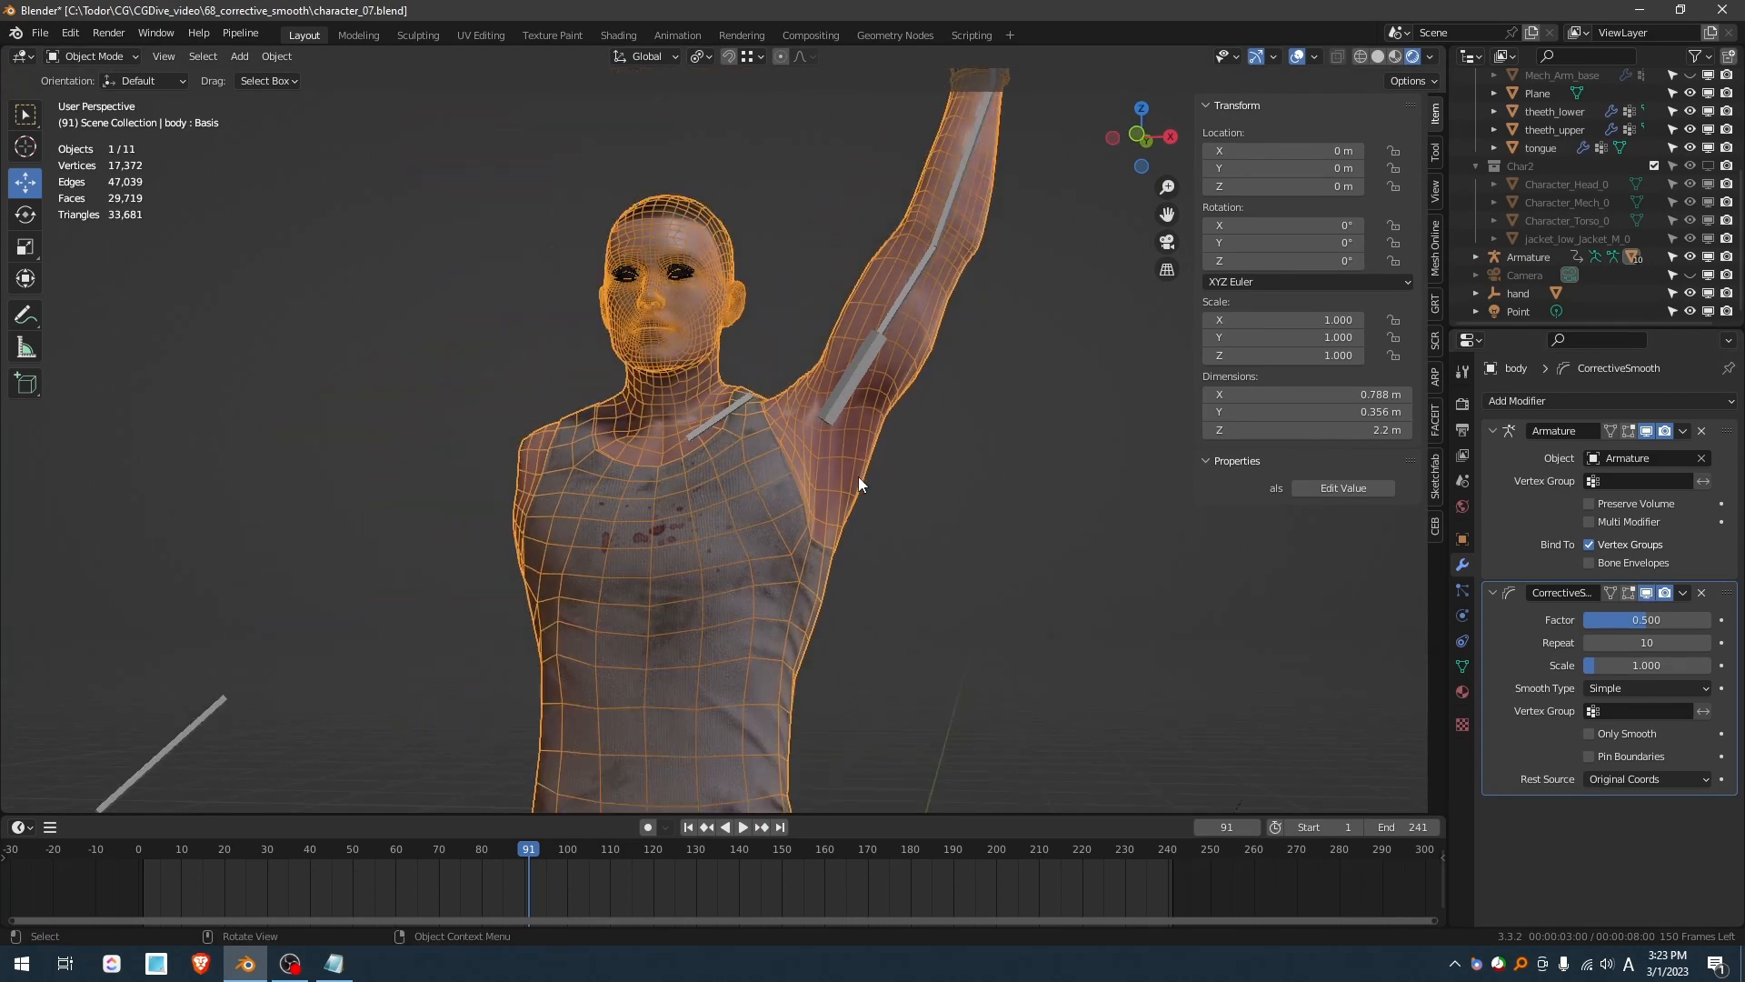
click(1314, 56)
click(1203, 363)
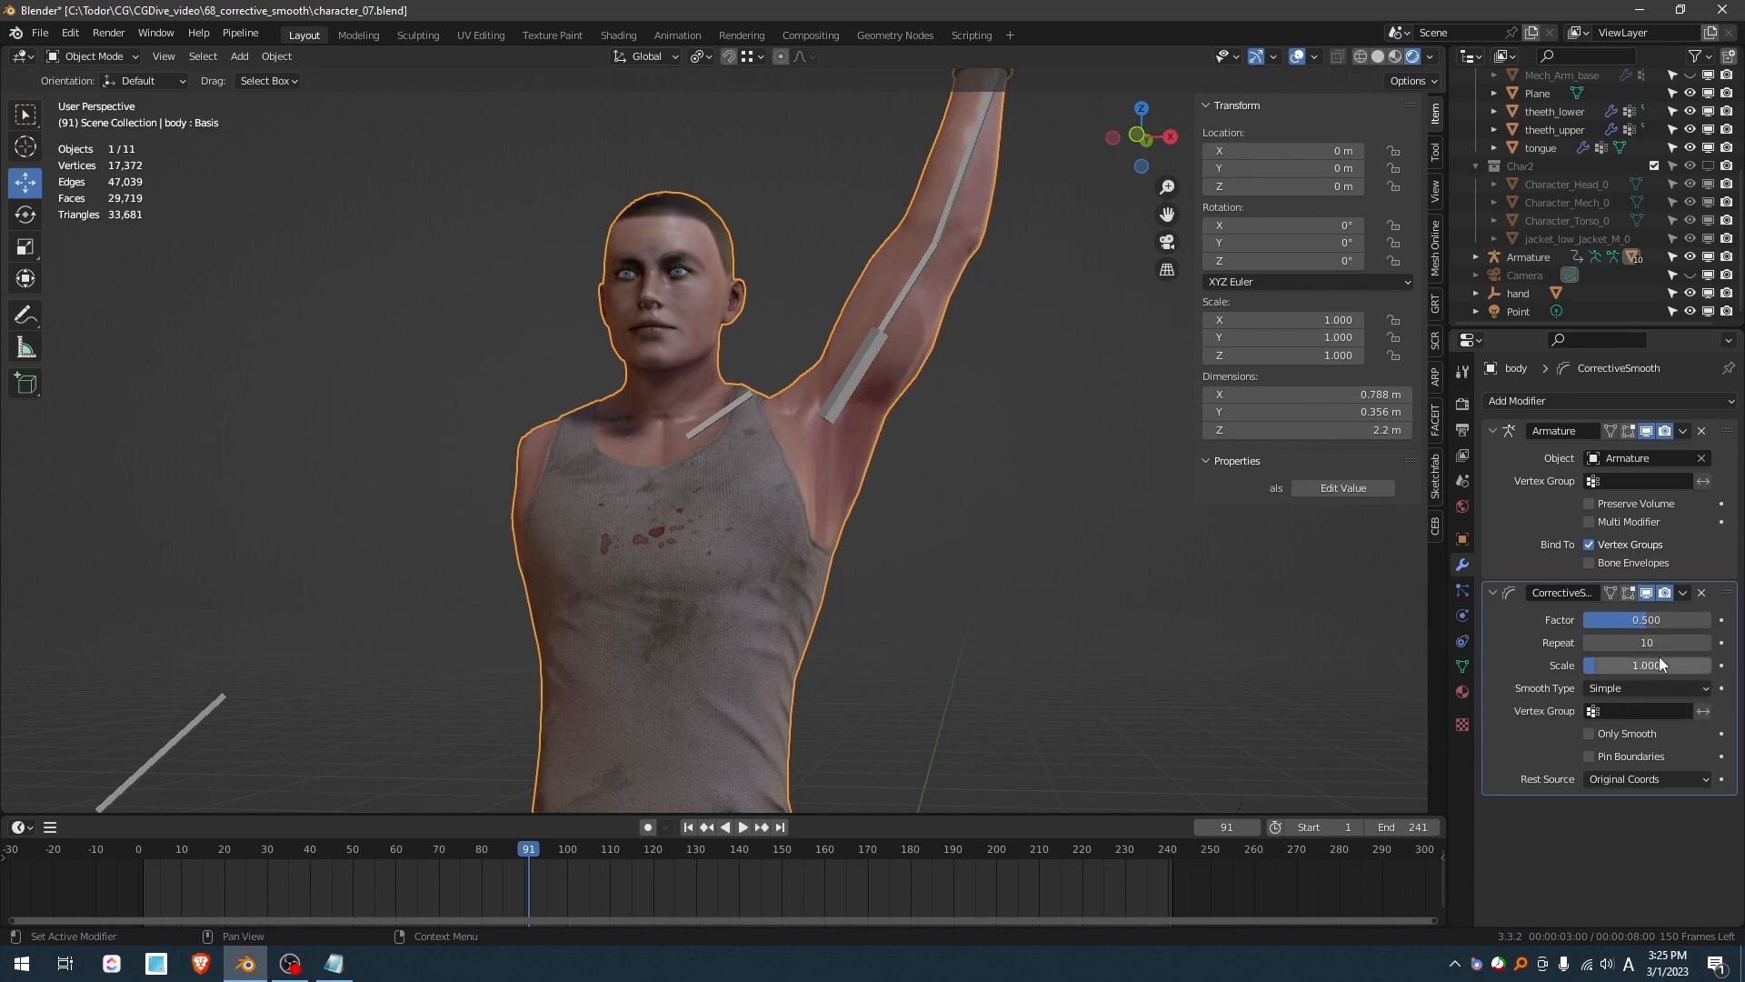
- Set the Corrective Smooth modifier's Factor to 1 and Repeat to 5
click(1650, 620)
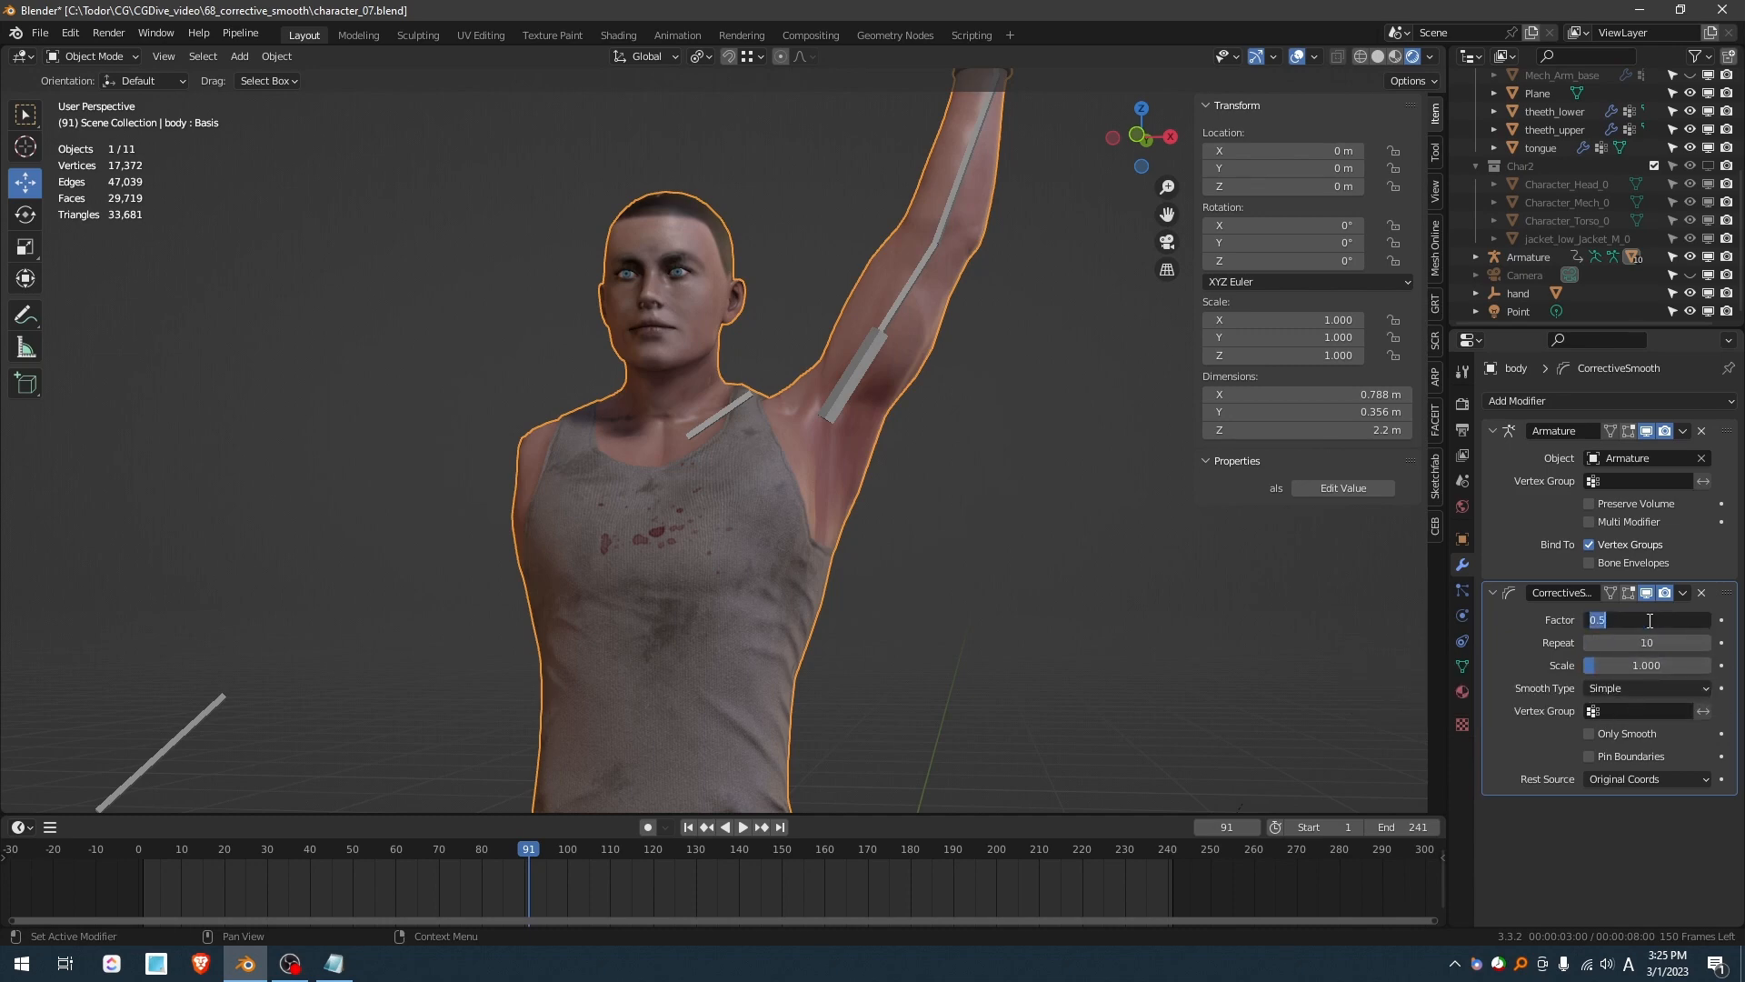
text(1)
key(Tab)
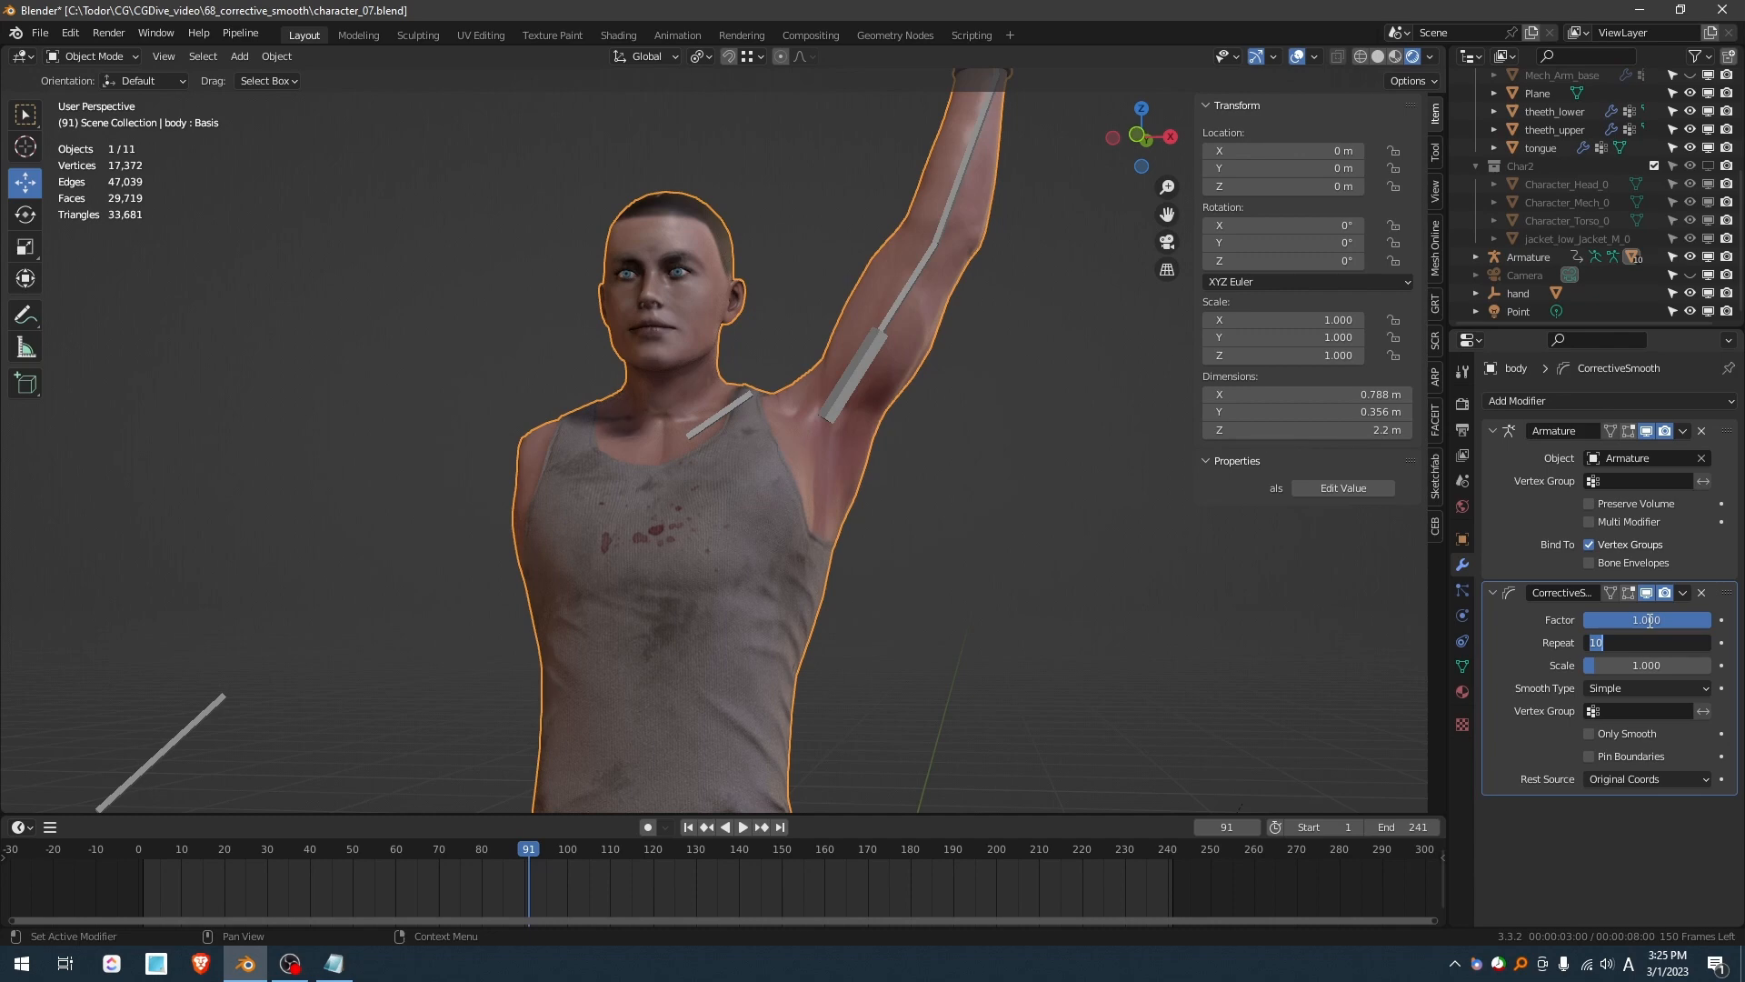
text(5)
key(Return)
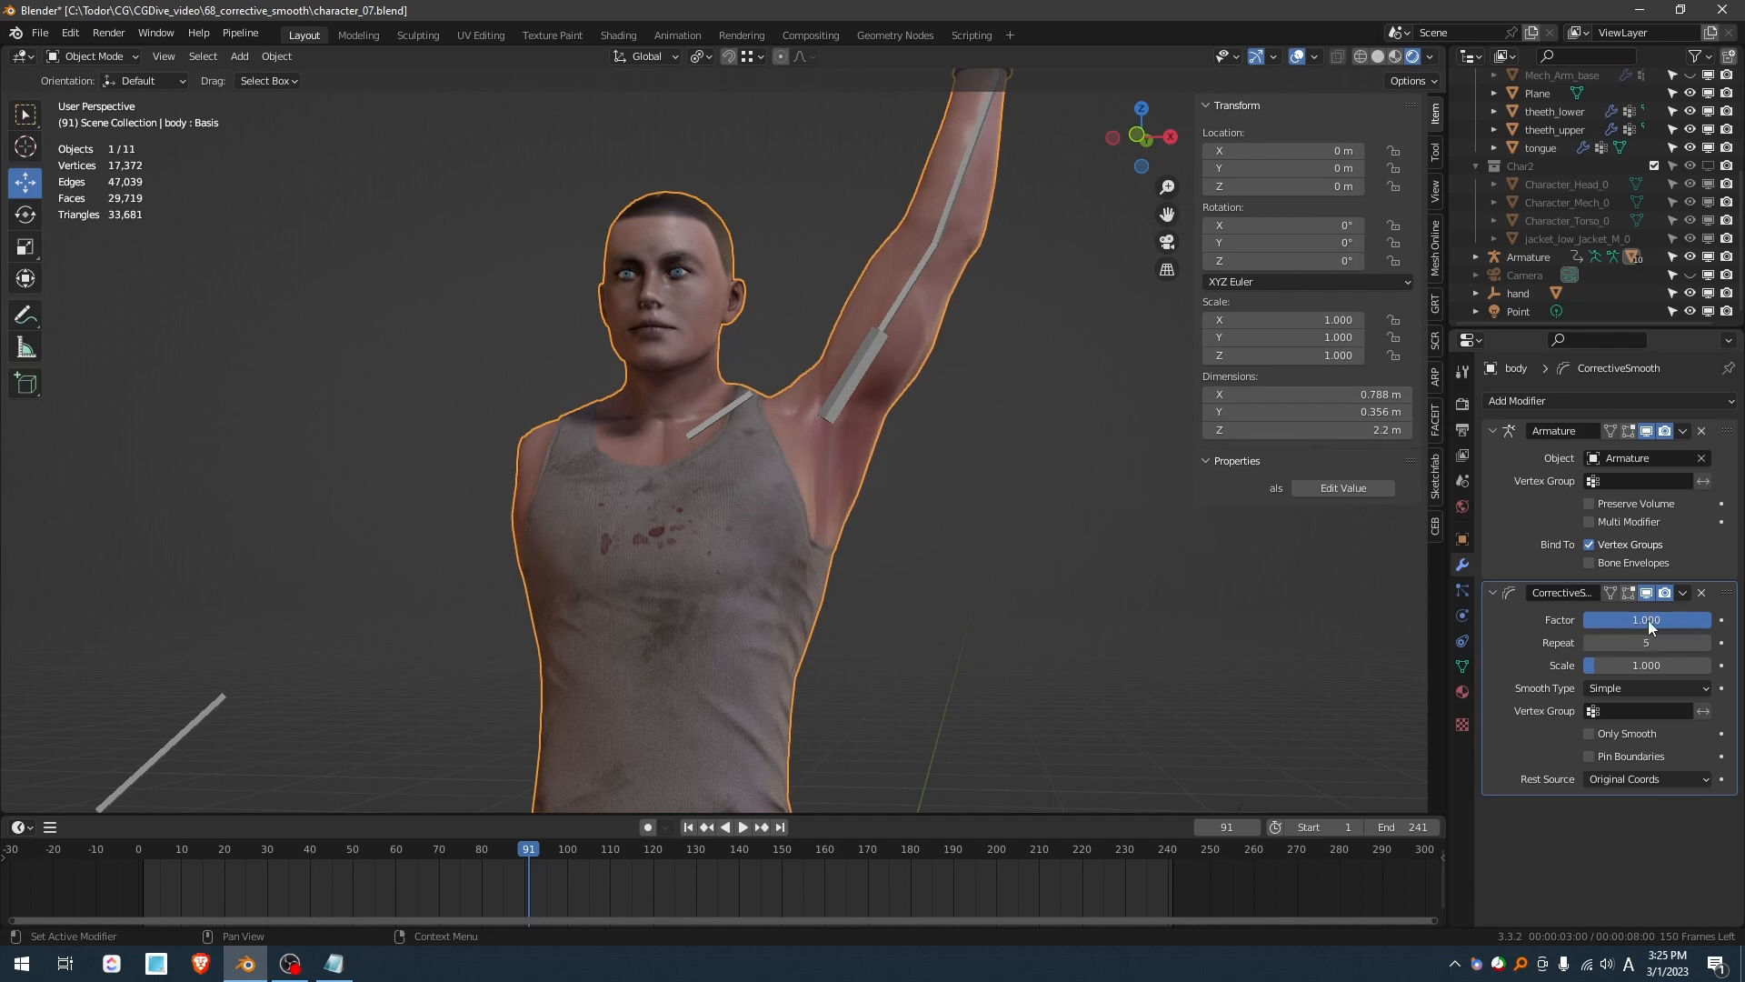
- Set the Corrective Smooth modifier's Factor to 0.5 and Repeat to 10
click(1650, 619)
text(0.5)
key(Tab)
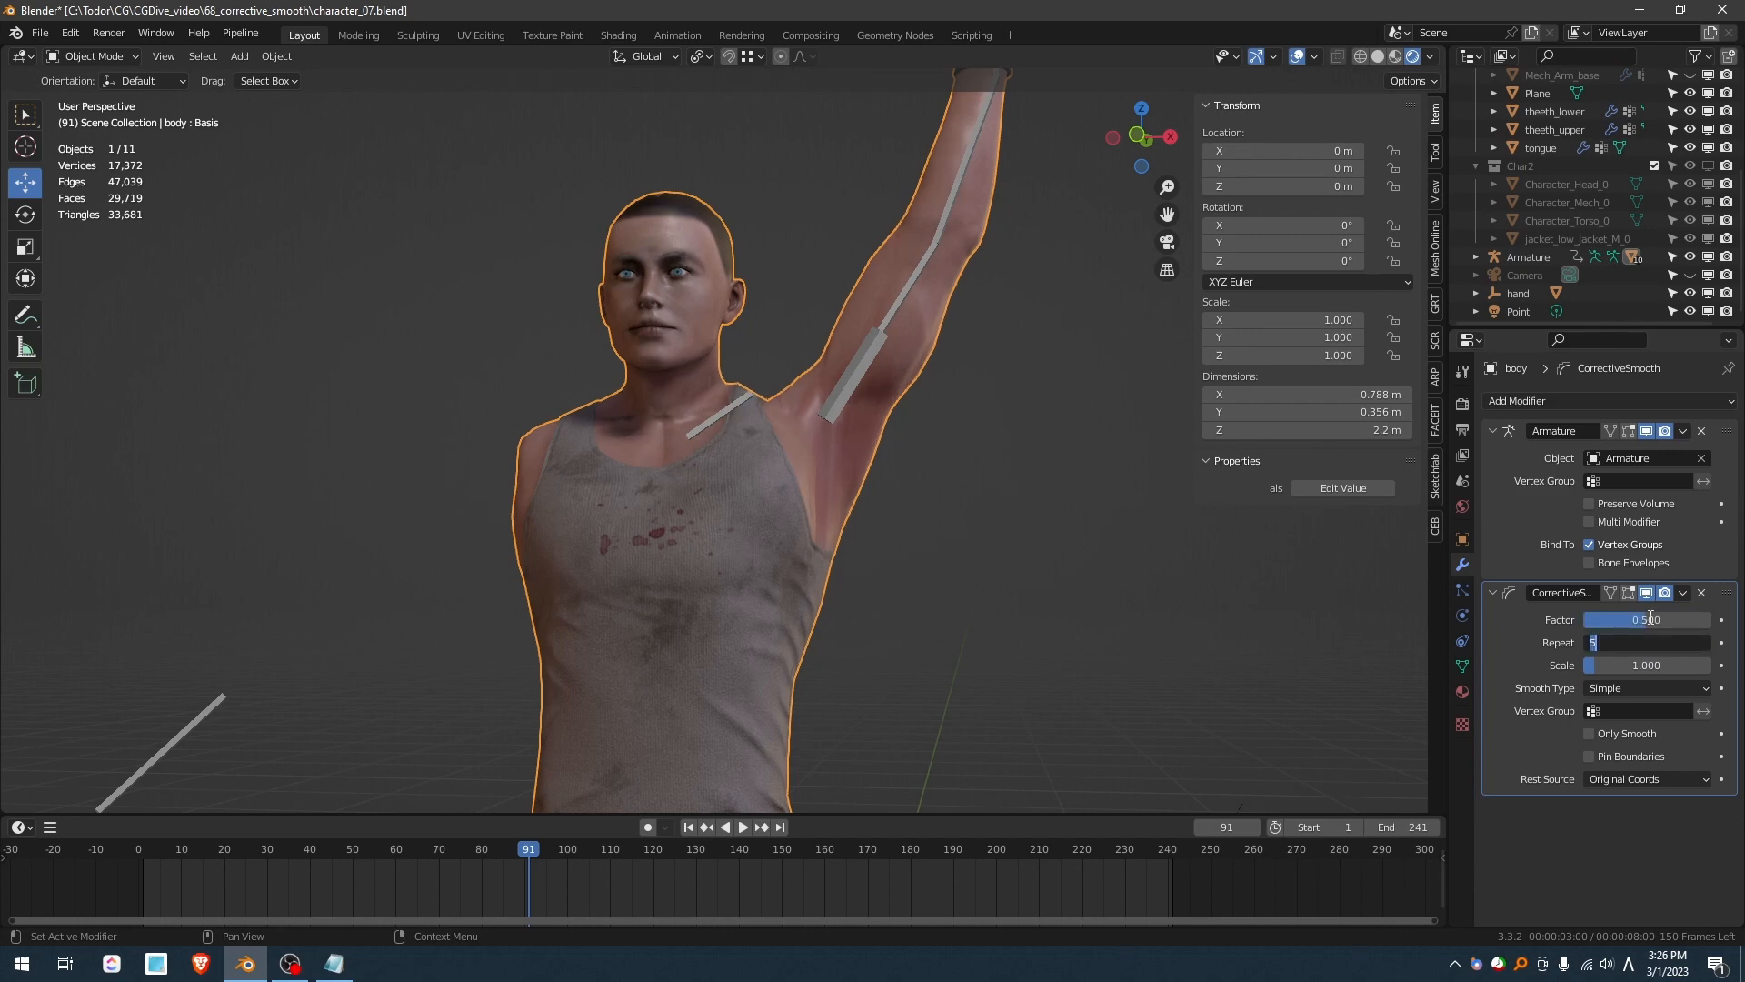
text(10)
key(Return)
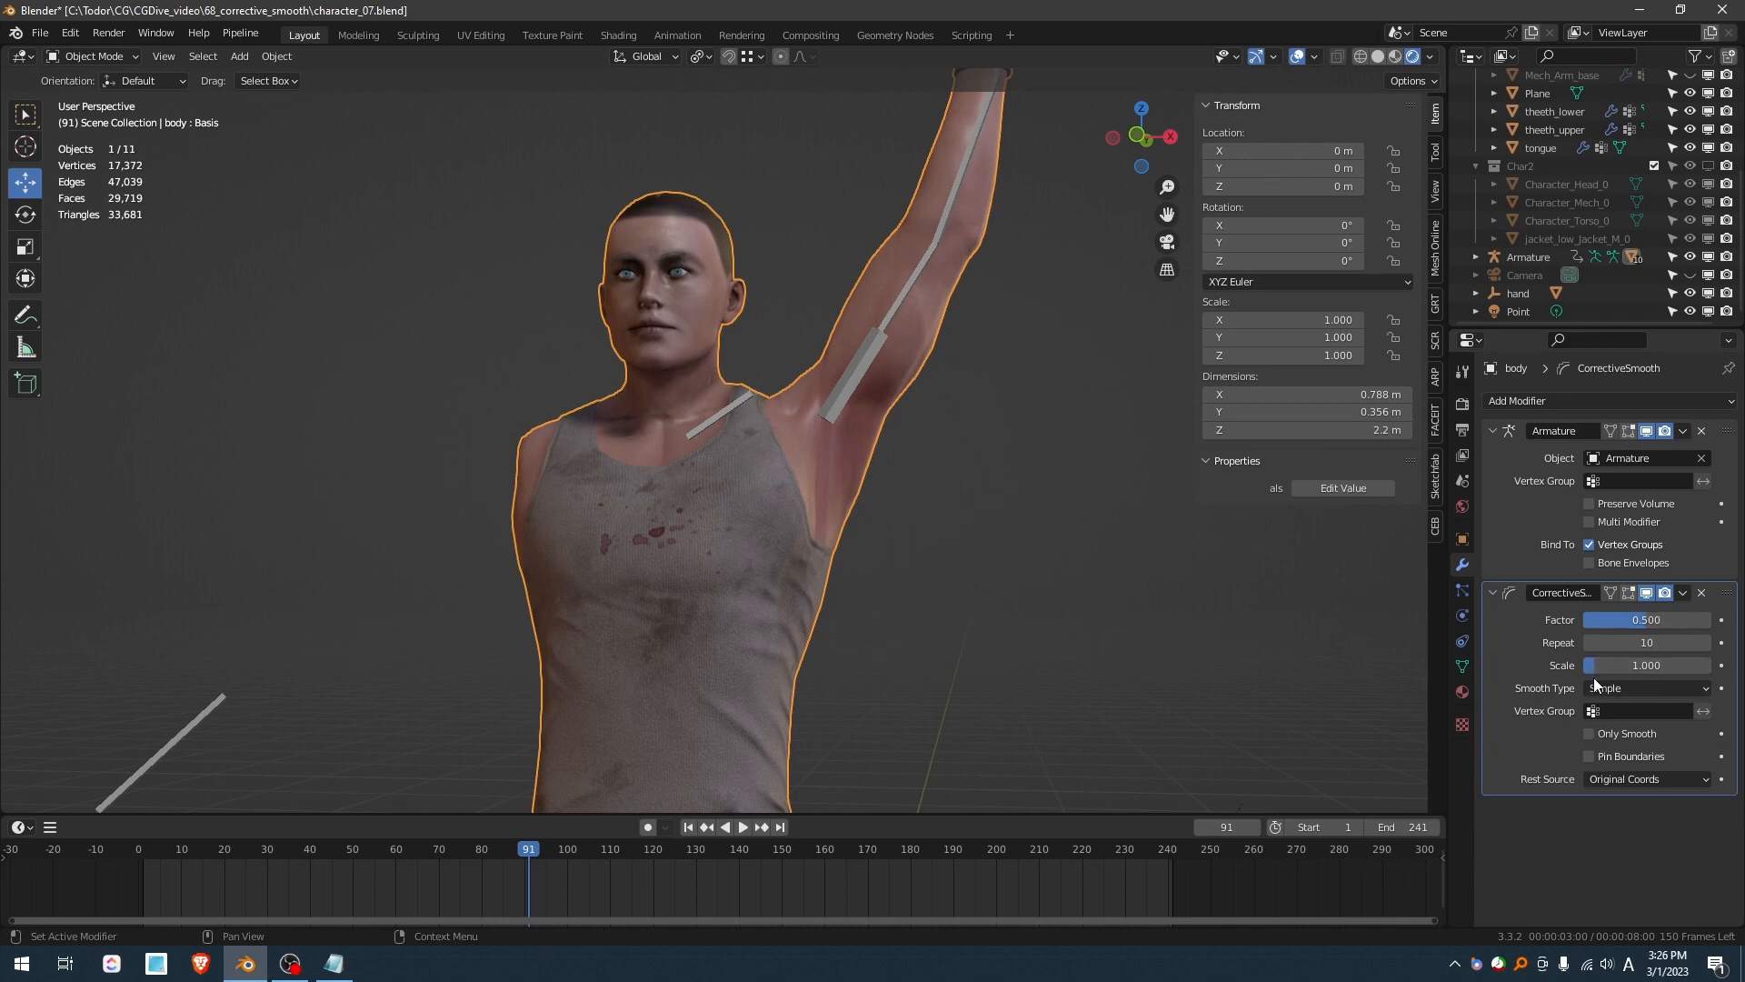
- Compare the Simple and Length Weight smooth types on the Corrective Smooth modifier, leaving it on Length Weight
drag(1594, 668, 1640, 668)
click(1624, 685)
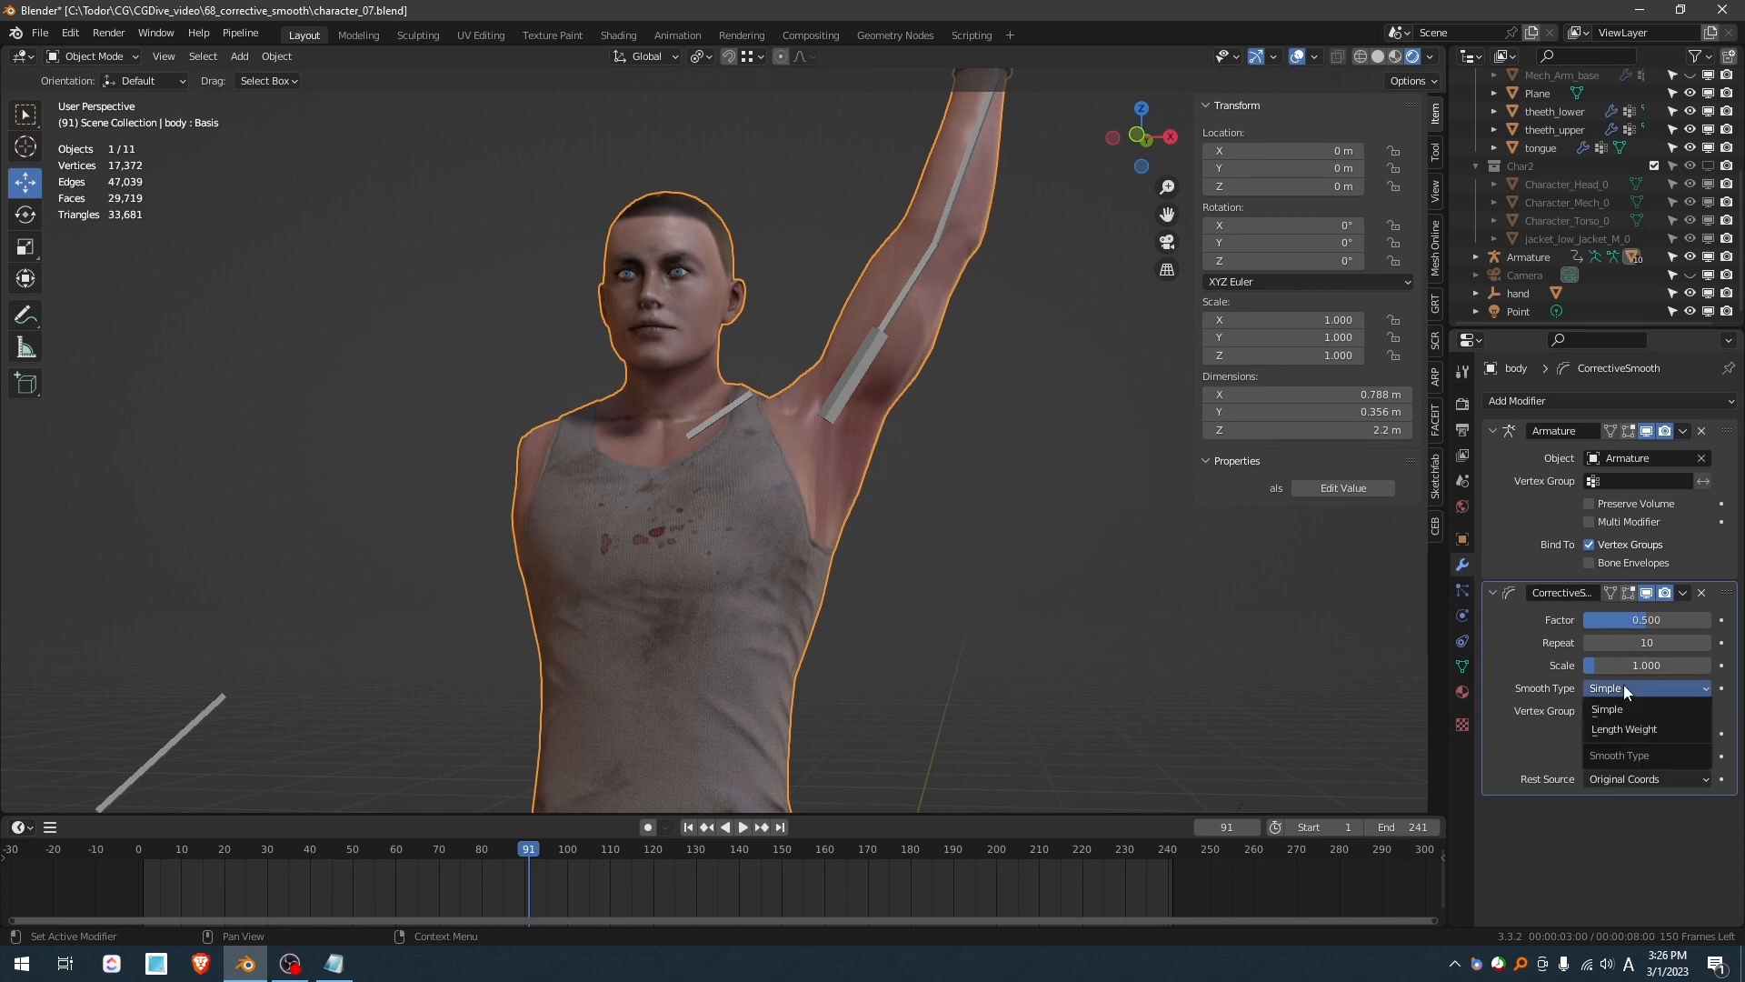
click(1660, 728)
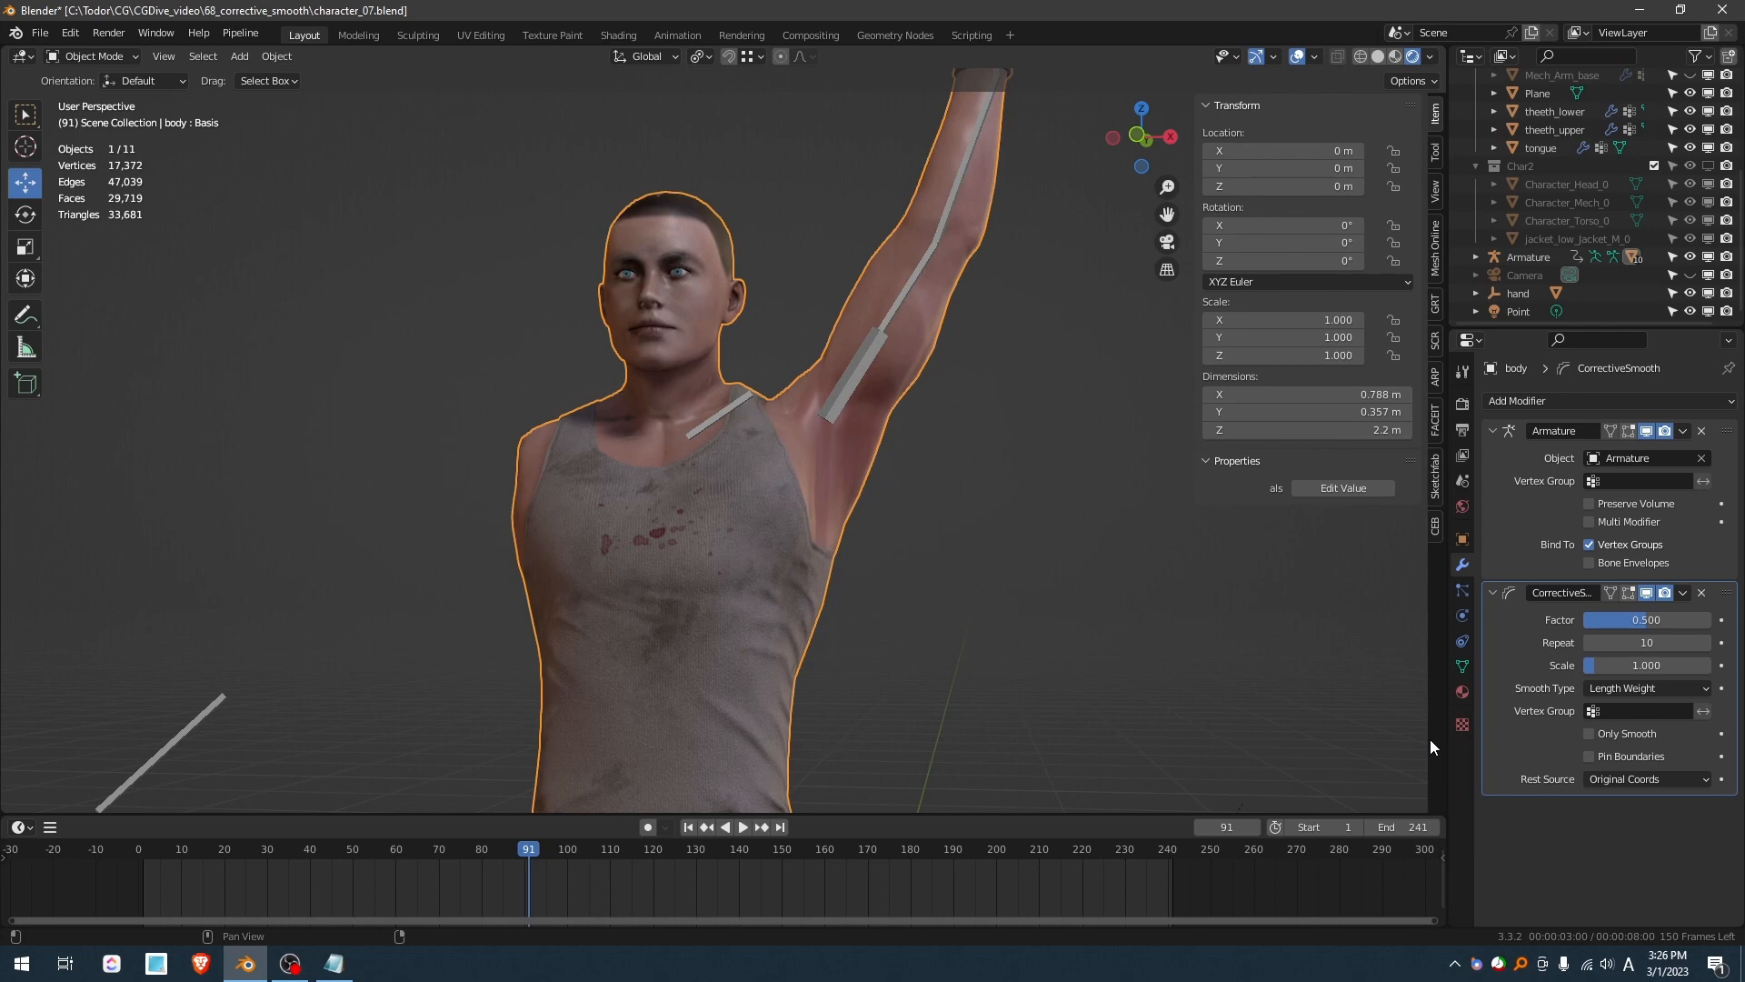
click(1633, 689)
click(1632, 709)
click(1633, 688)
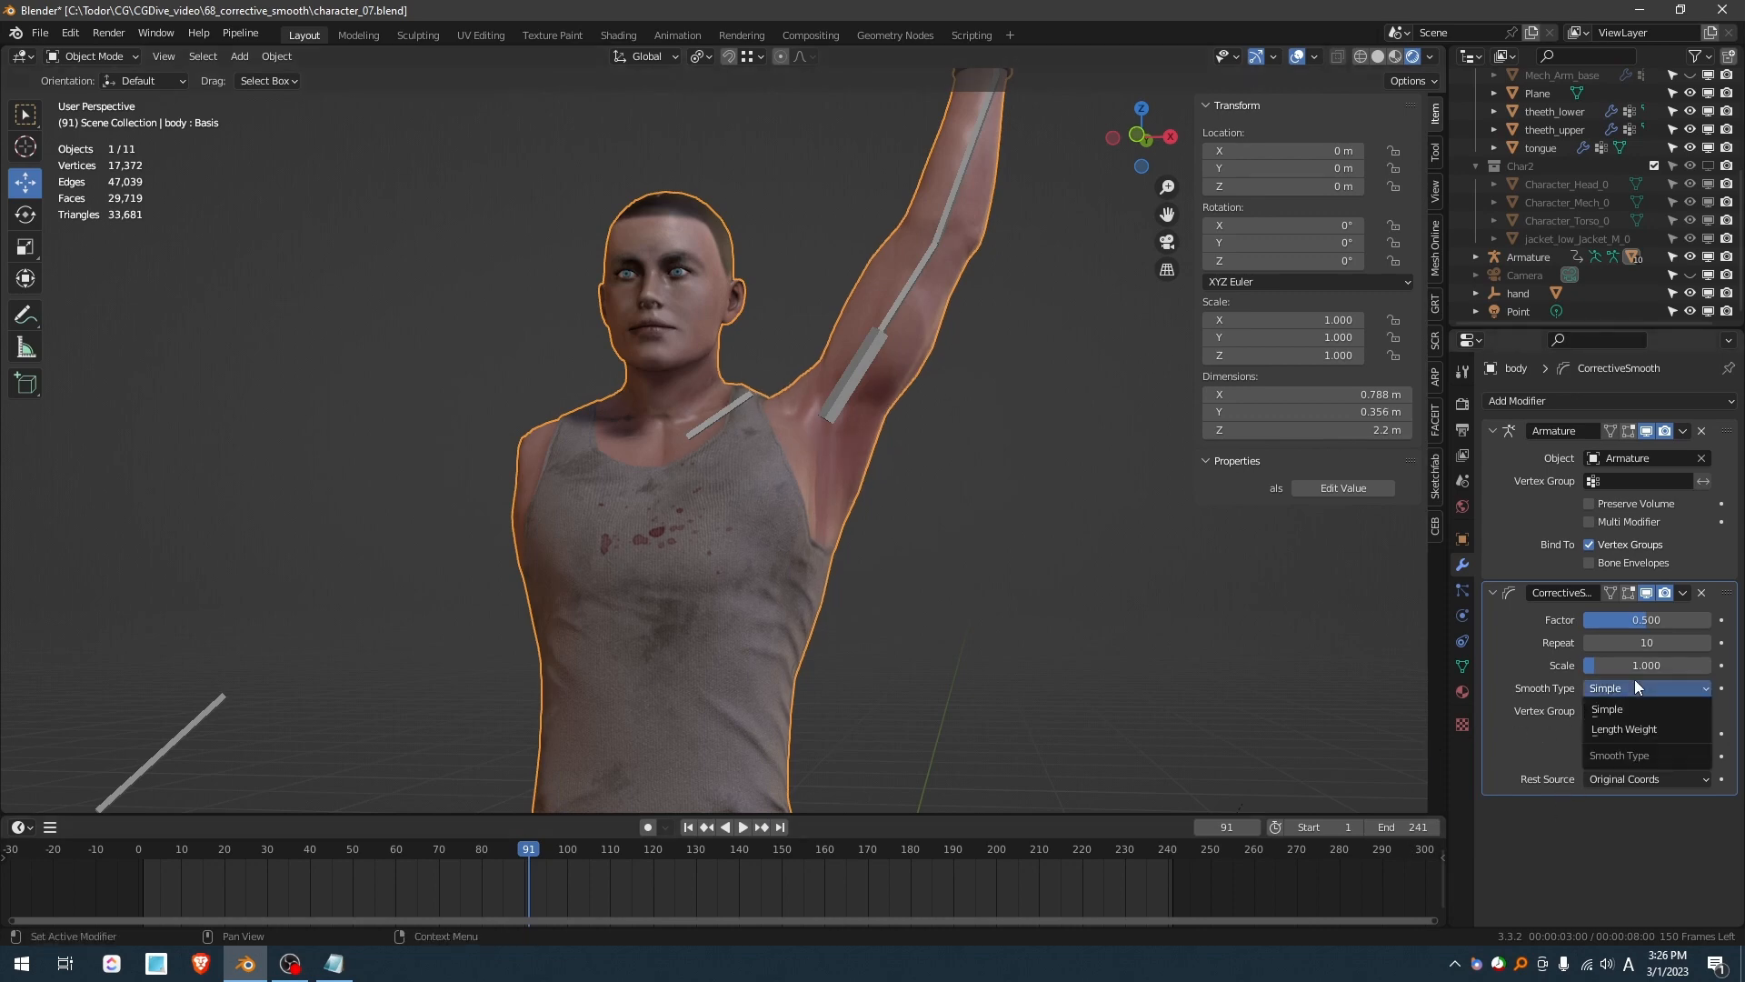
click(1632, 729)
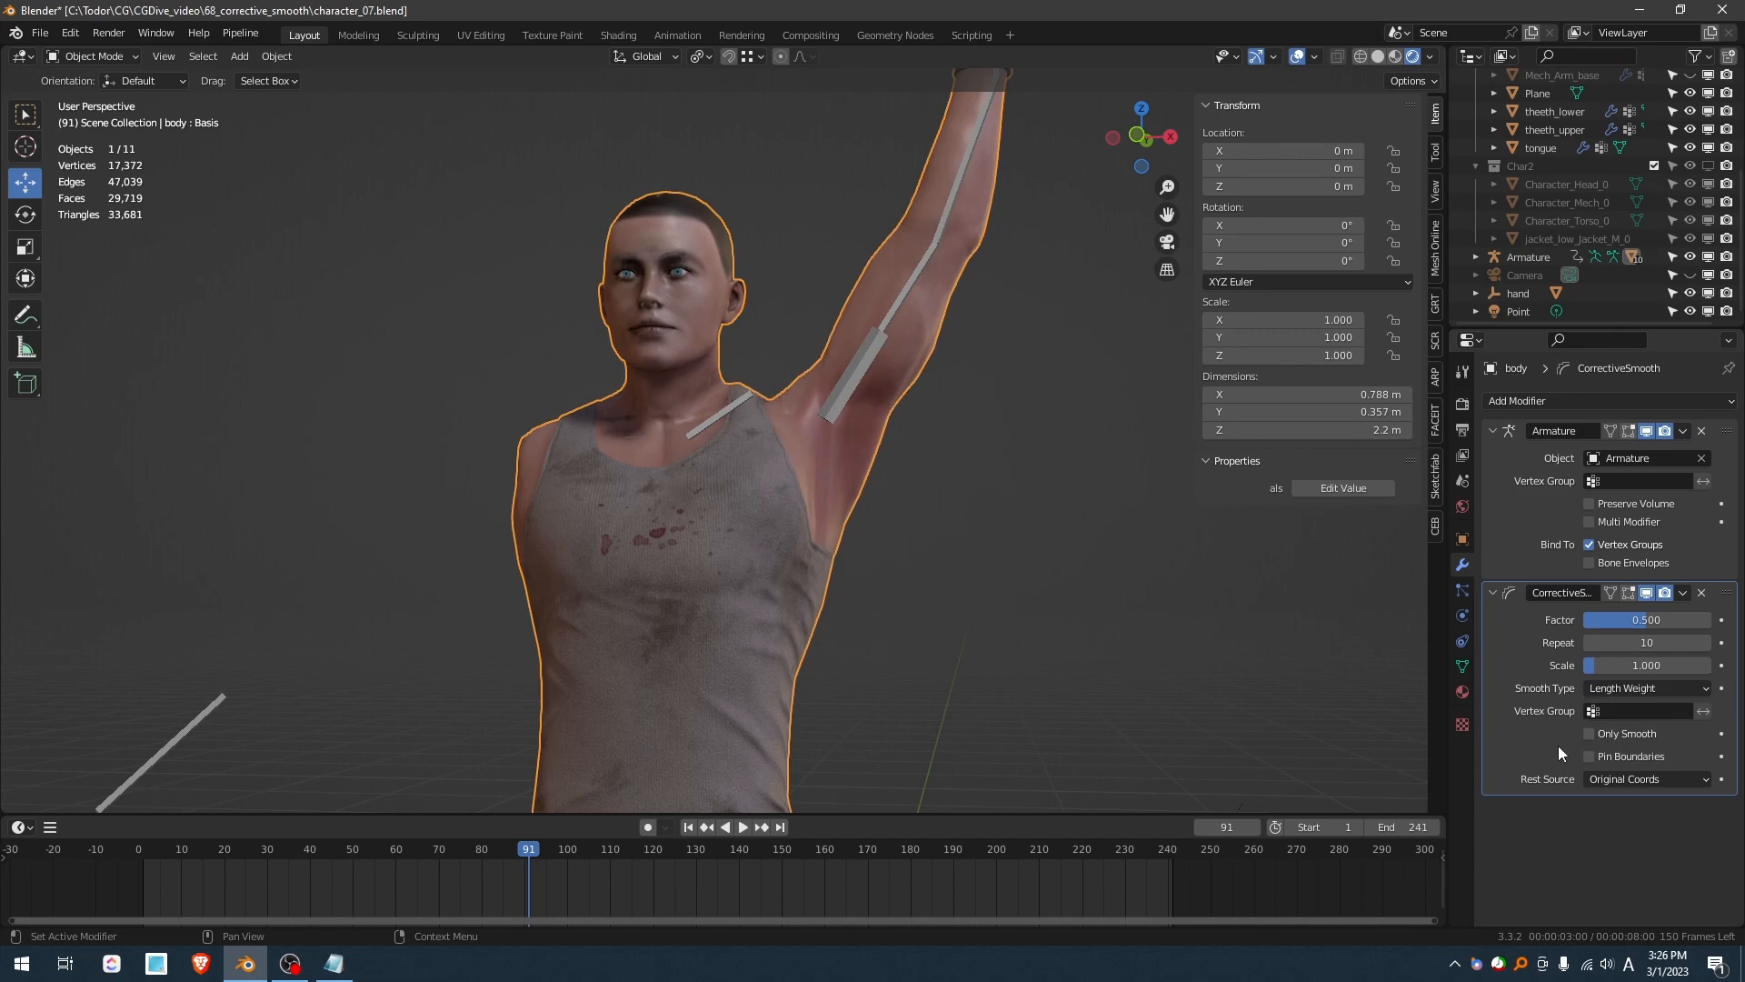
- Turn the modifier's Only Smooth option on and off again to compare its effect on the body
click(1604, 735)
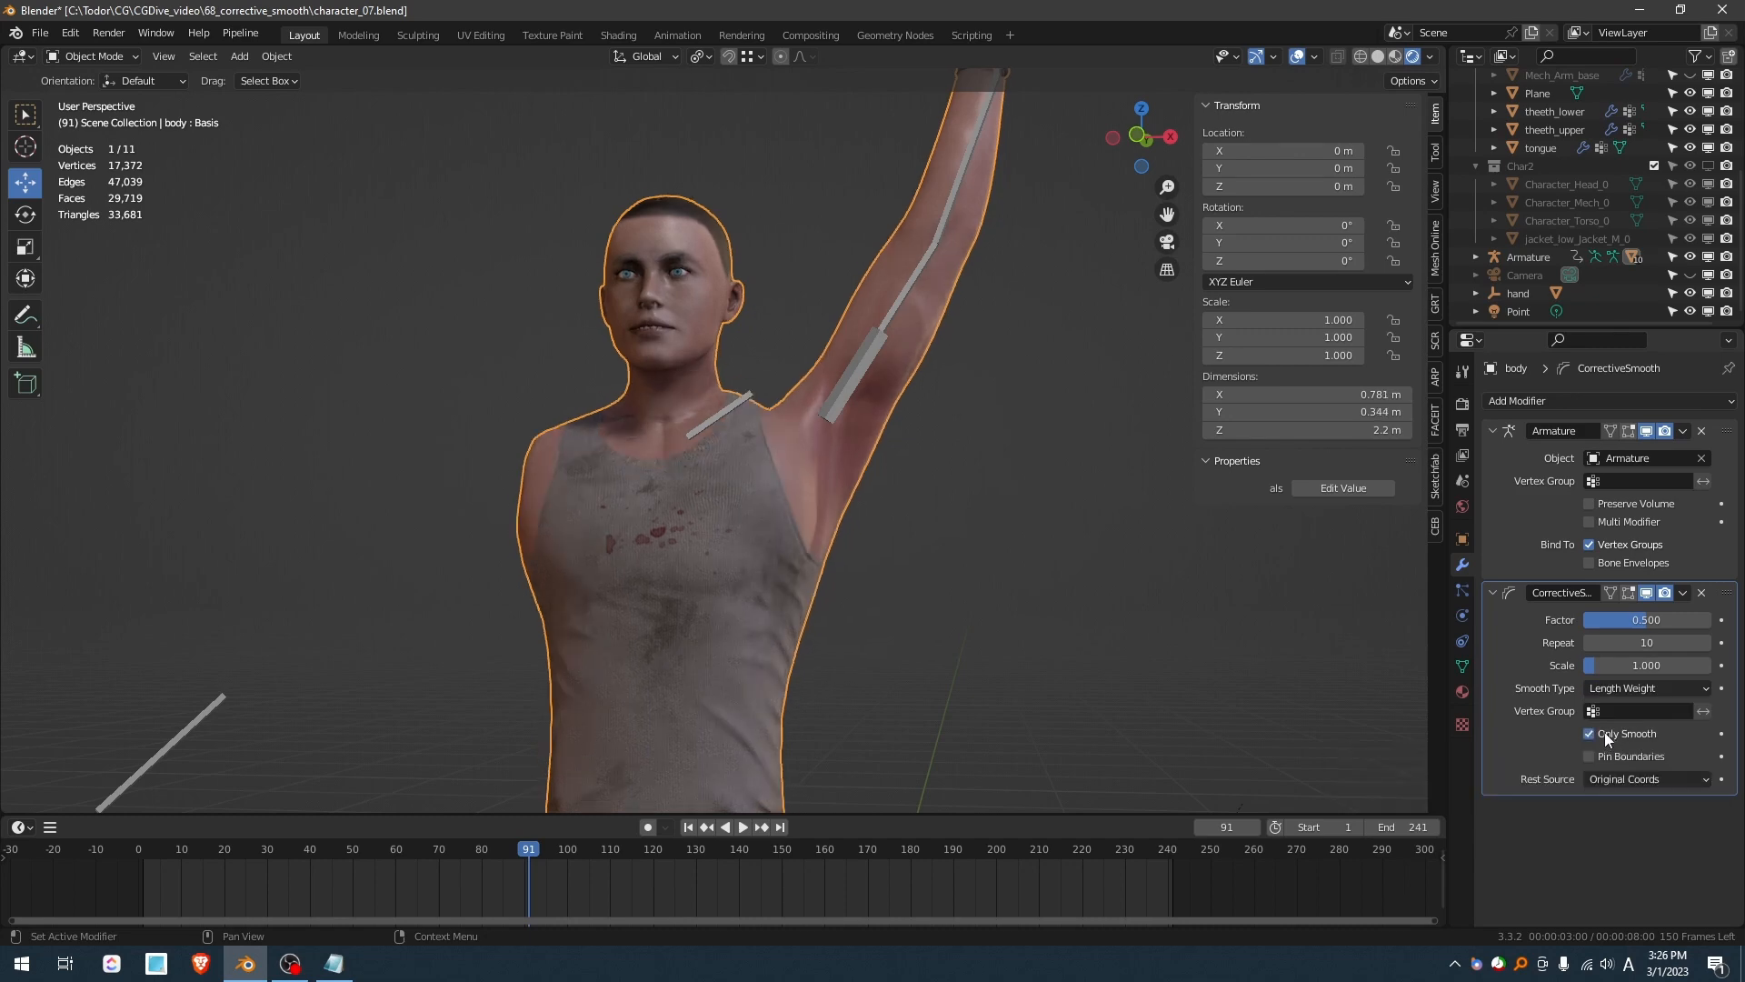
click(1605, 733)
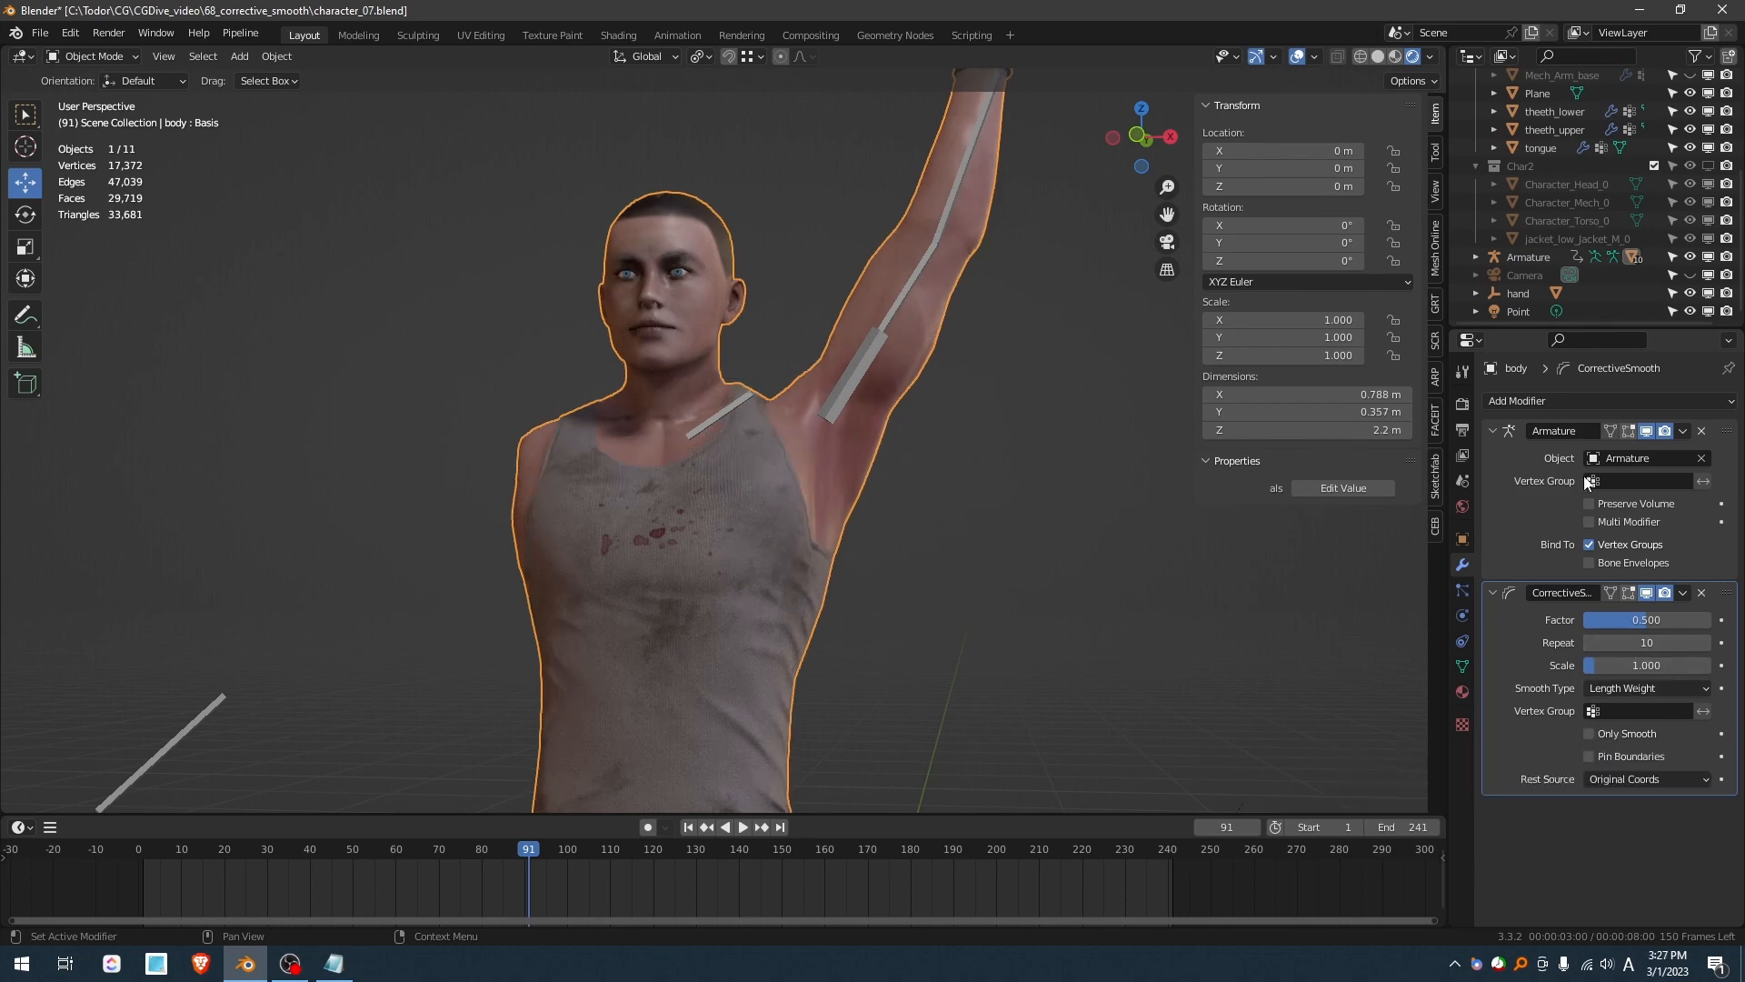
- Open the list of modifiers available for the body mesh
click(1567, 402)
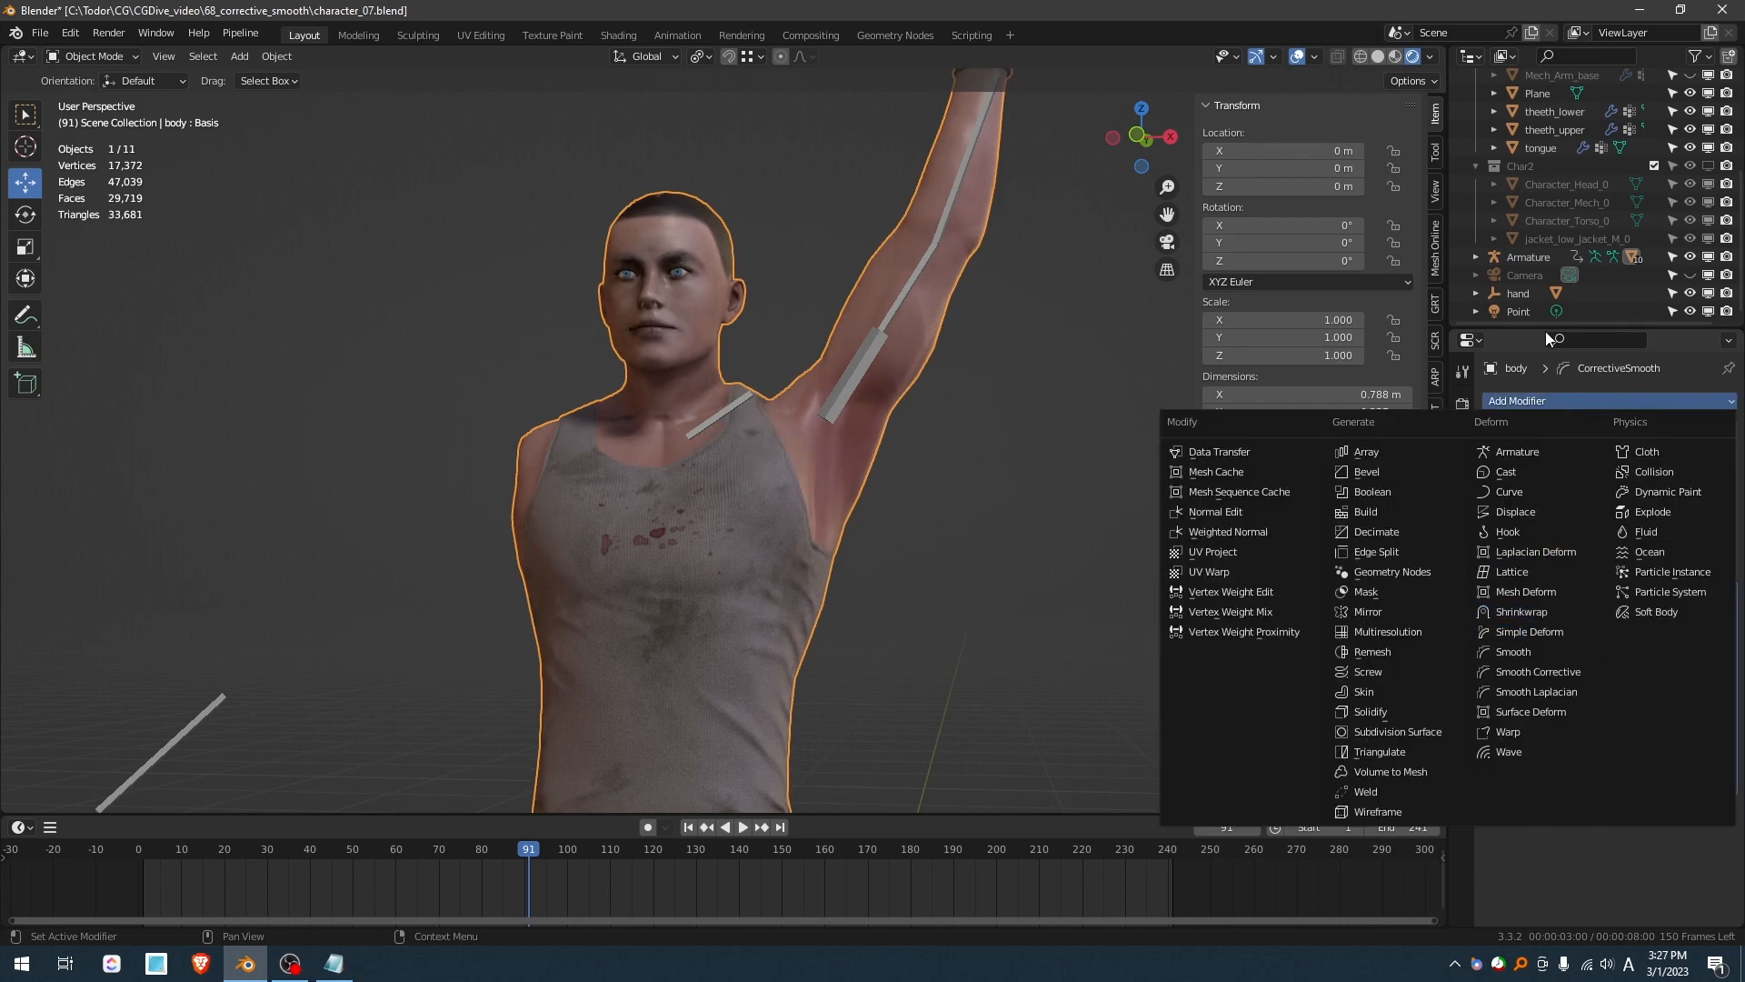